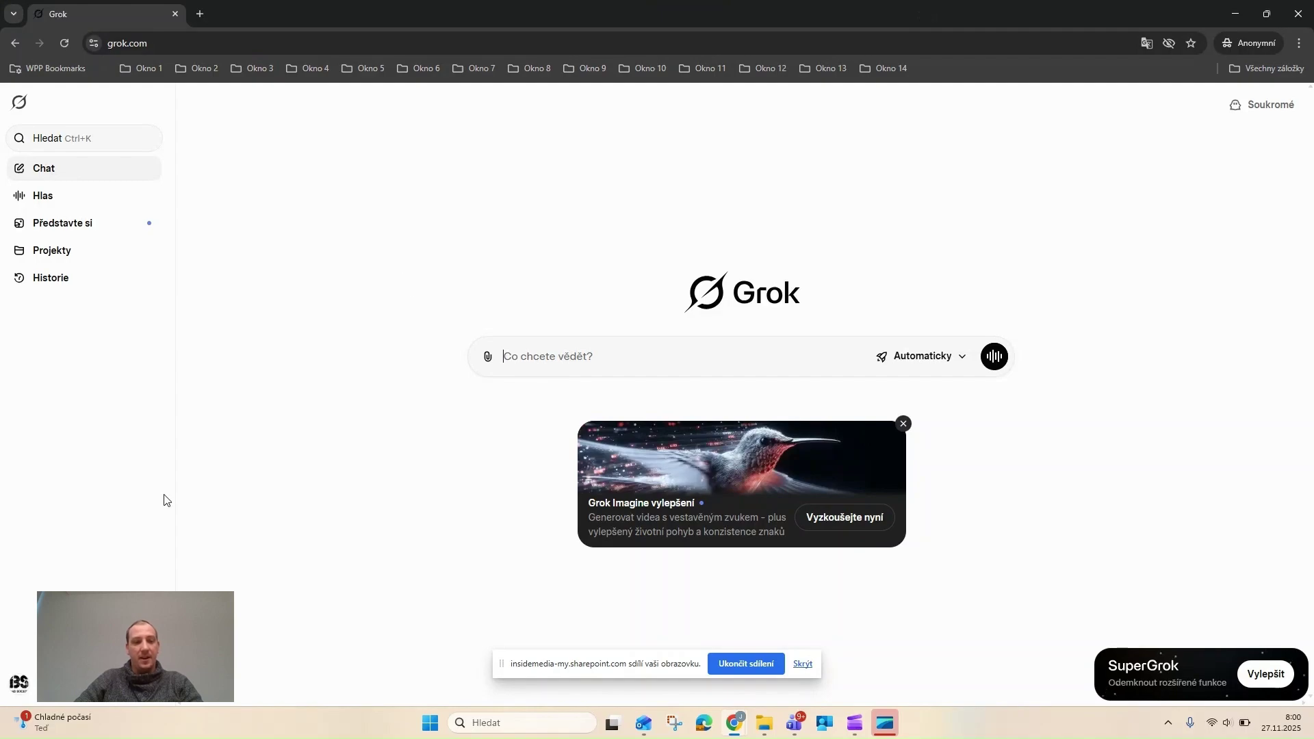
Check the automatic video generation option in the Chování settings and close the settings.
{"action": "left_click", "coordinate": [19, 683]}
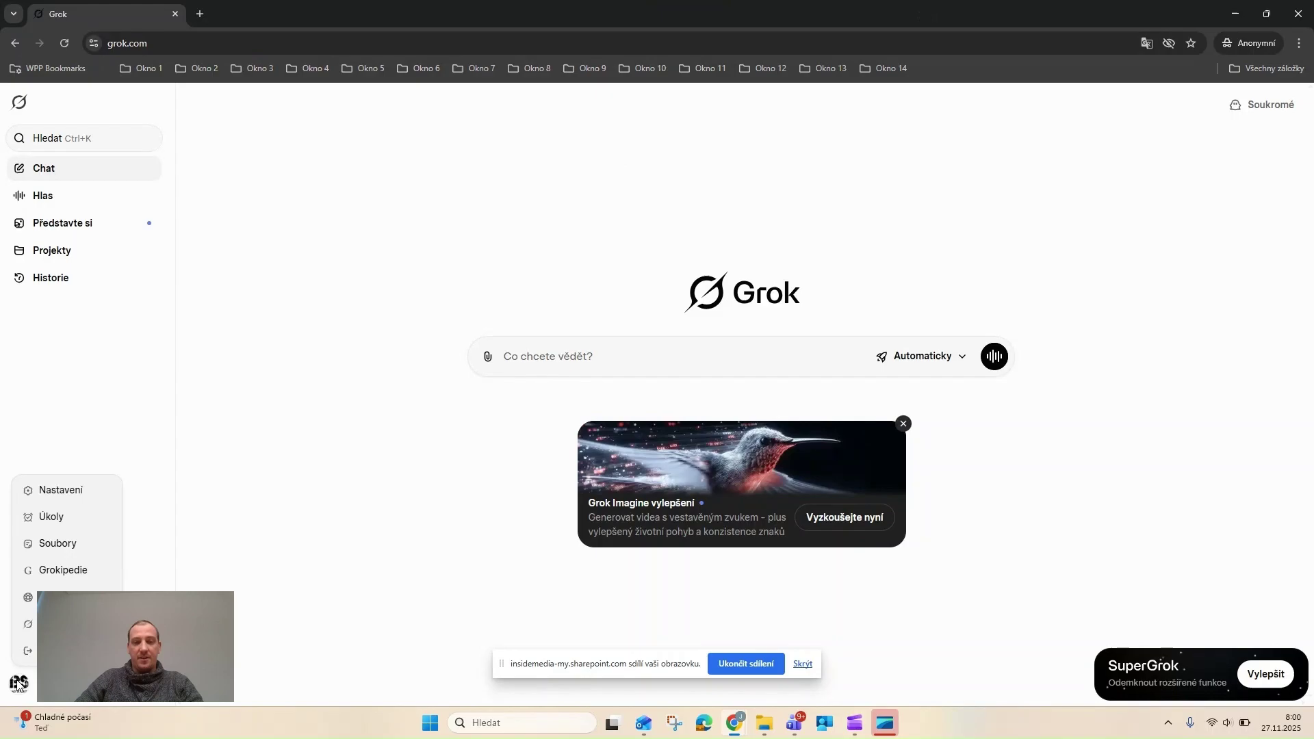
{"action": "left_click", "coordinate": [59, 490]}
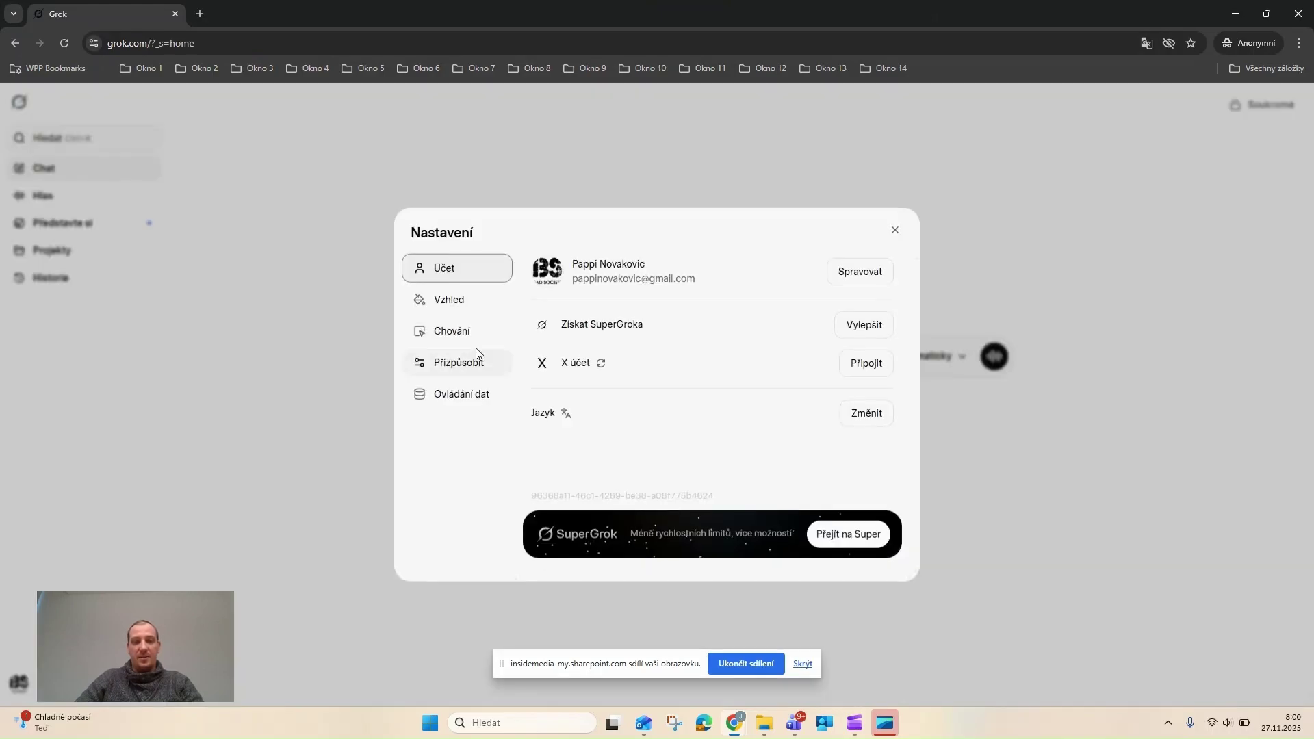
{"action": "left_click", "coordinate": [461, 332]}
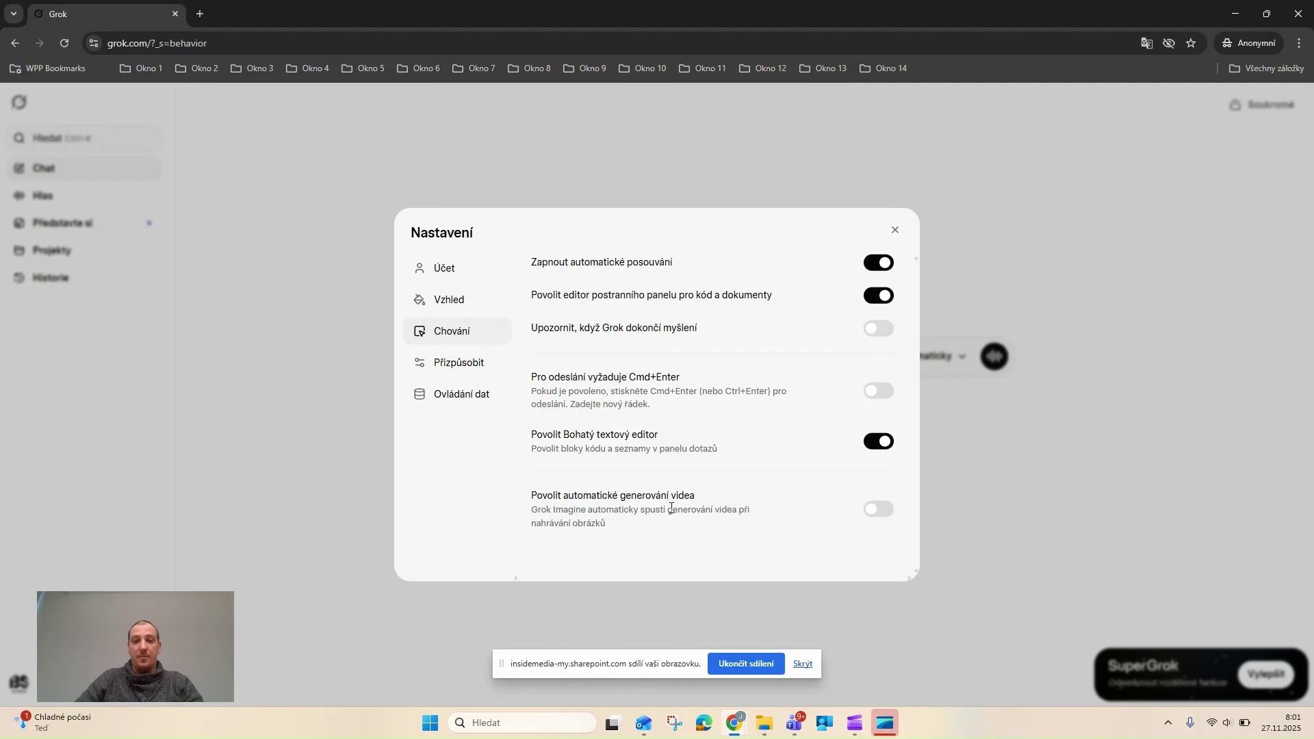
{"action": "left_click", "coordinate": [890, 232]}
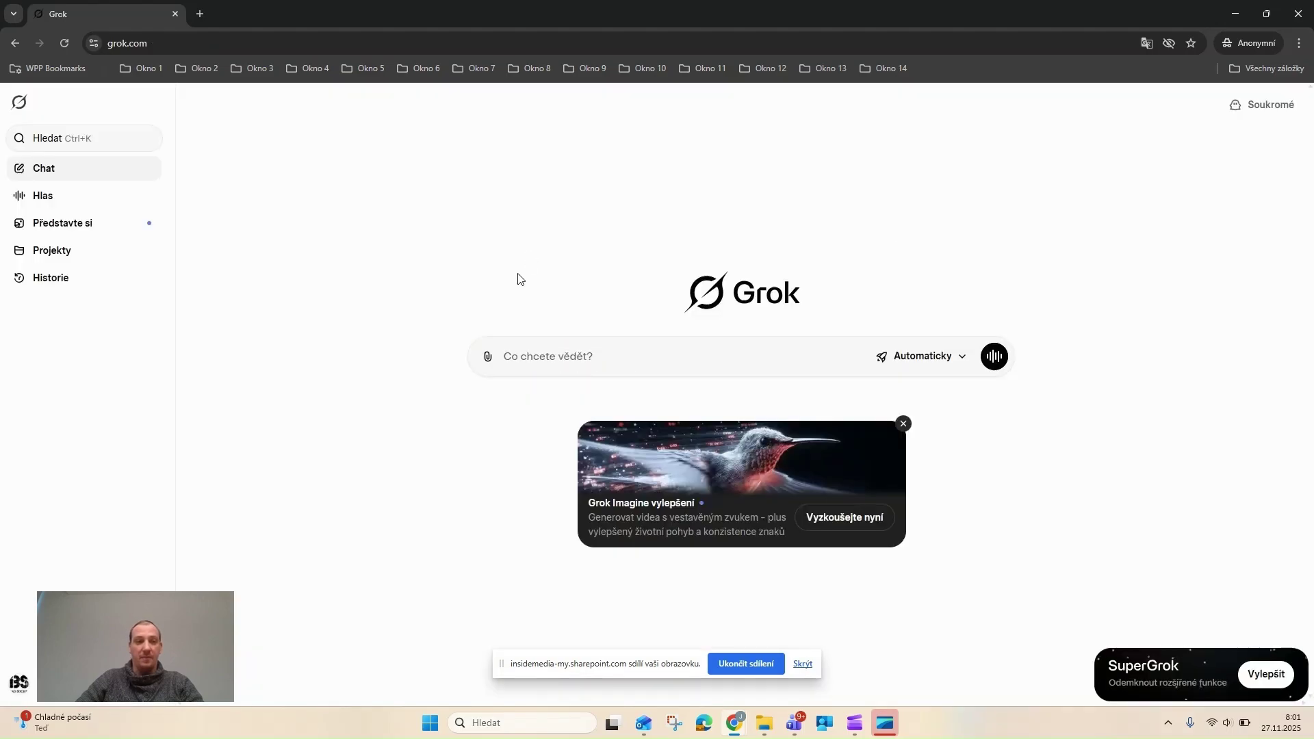
Generate a video in Představte si from the first-person GoPro prompt about a rollercoaster track suspended high above a raging ocean.
{"action": "left_click", "coordinate": [95, 232]}
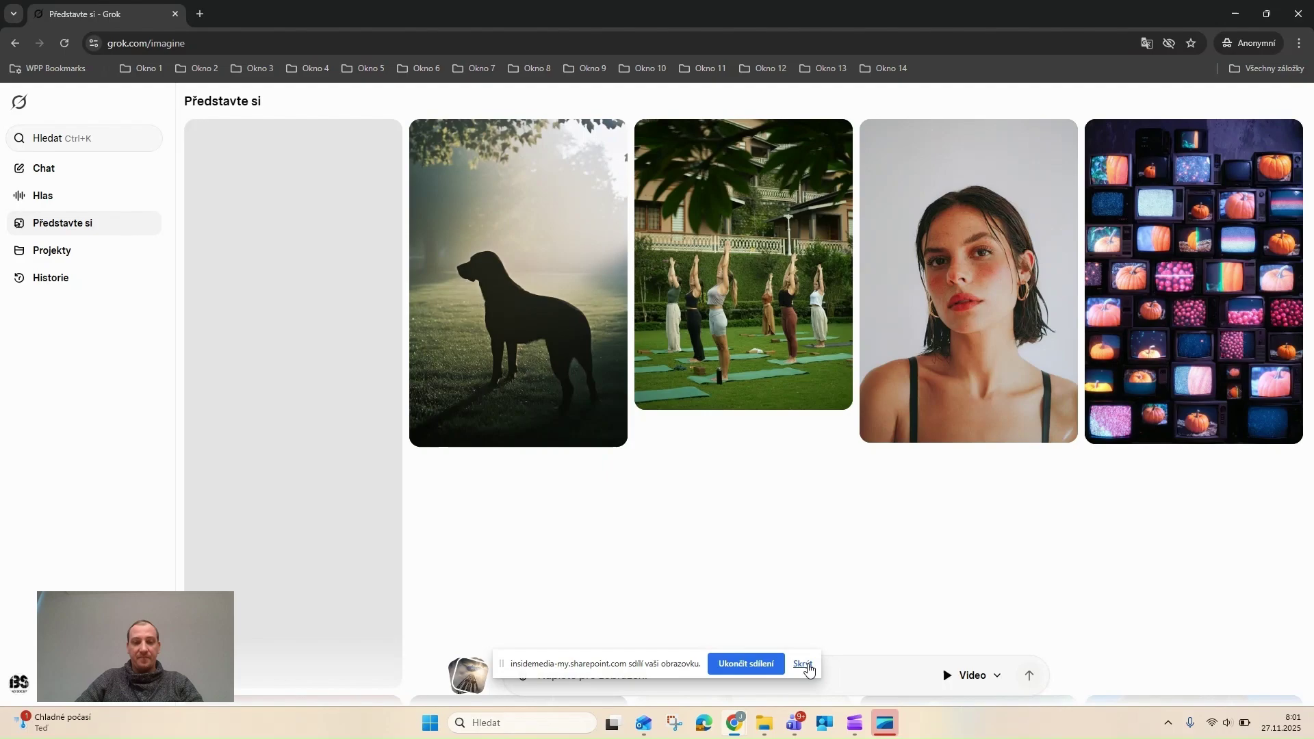
{"action": "left_click", "coordinate": [804, 665]}
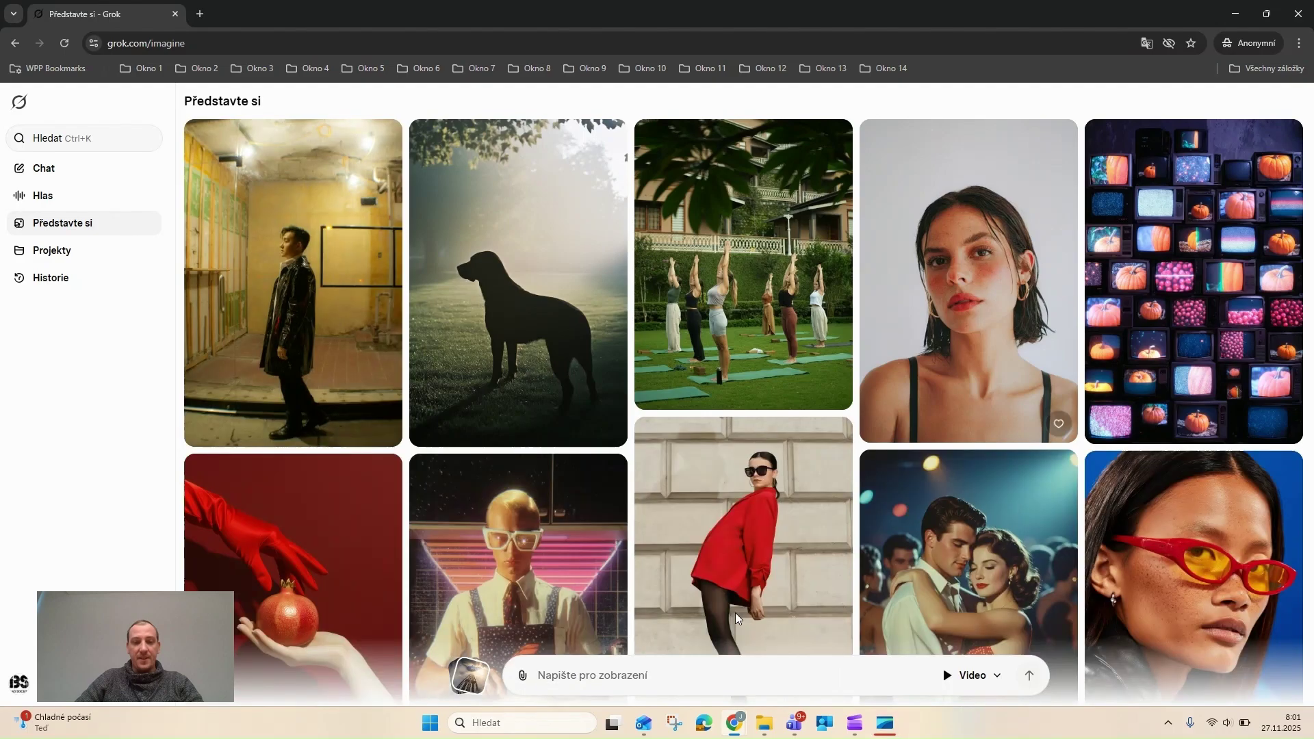
{"action": "left_click", "coordinate": [616, 675]}
{"action": "type", "text": "A real first-person GoPro view — the camera mounted to a helmet as you rocket forward along a rollercoaster track suspended high above a raging ocean. Everything feels real: powerful gusts of salty wind slam into the lens, waves crash violently below, and sea spray bursts upward, splattering the camera. The rails ahead gleam with moisture, shaking slightly with every turn as the coaster speeds through heavy mist and ocean spray. The sky is dark and stormy, clouds swirling with flashes of lightning that reflect across the wet metal and rolling water below. The camera dives down a near-vertical drop, racing toward the ocean’s surface before twisting upward at the last second, soaring over colossal waves that explode beneath you. You can almost taste the salt in the air and feel the raw force of nature — wind howling, the roar of water smashing against rock, and the metallic grind of the rails vibrating through your whole body. Every frame looks like real footage — cinematic, unfiltered, and alive — capturing the chaos, power, and breathtaking beauty of flying through a storm above the wild, untamed sea."}
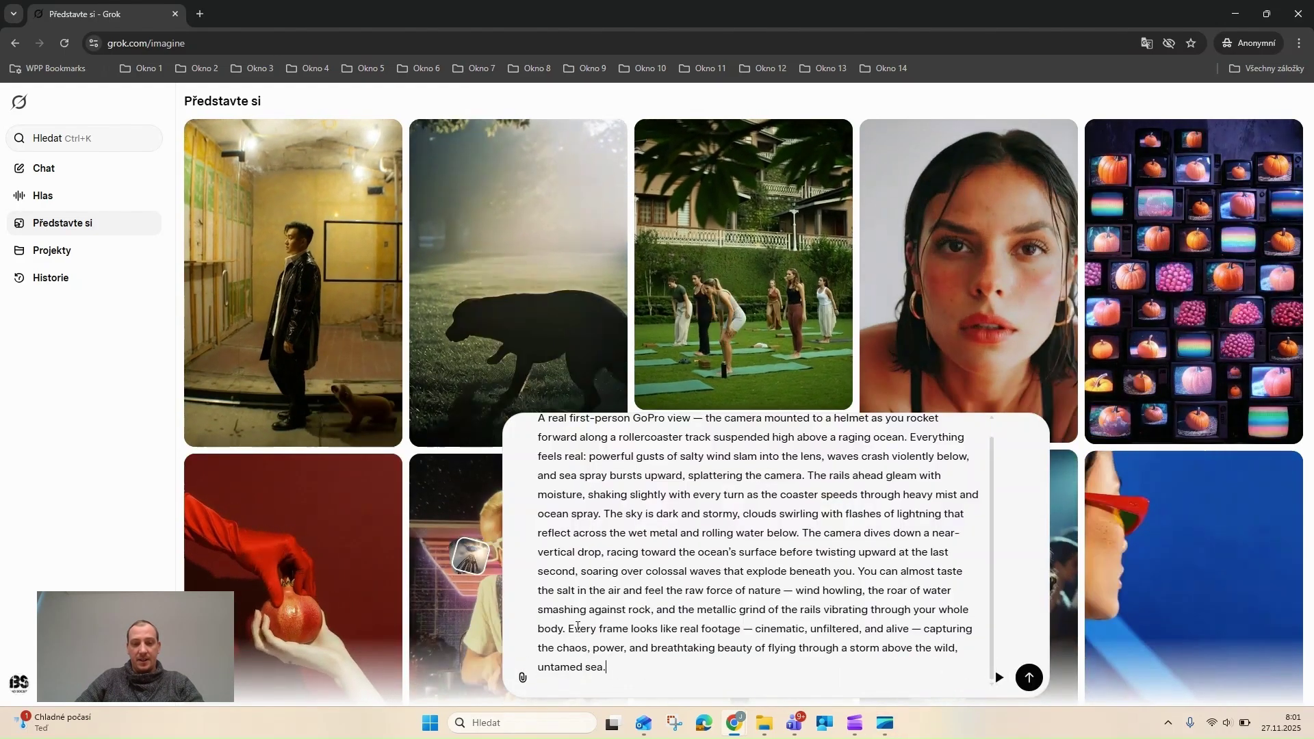
{"action": "key", "text": "Return"}
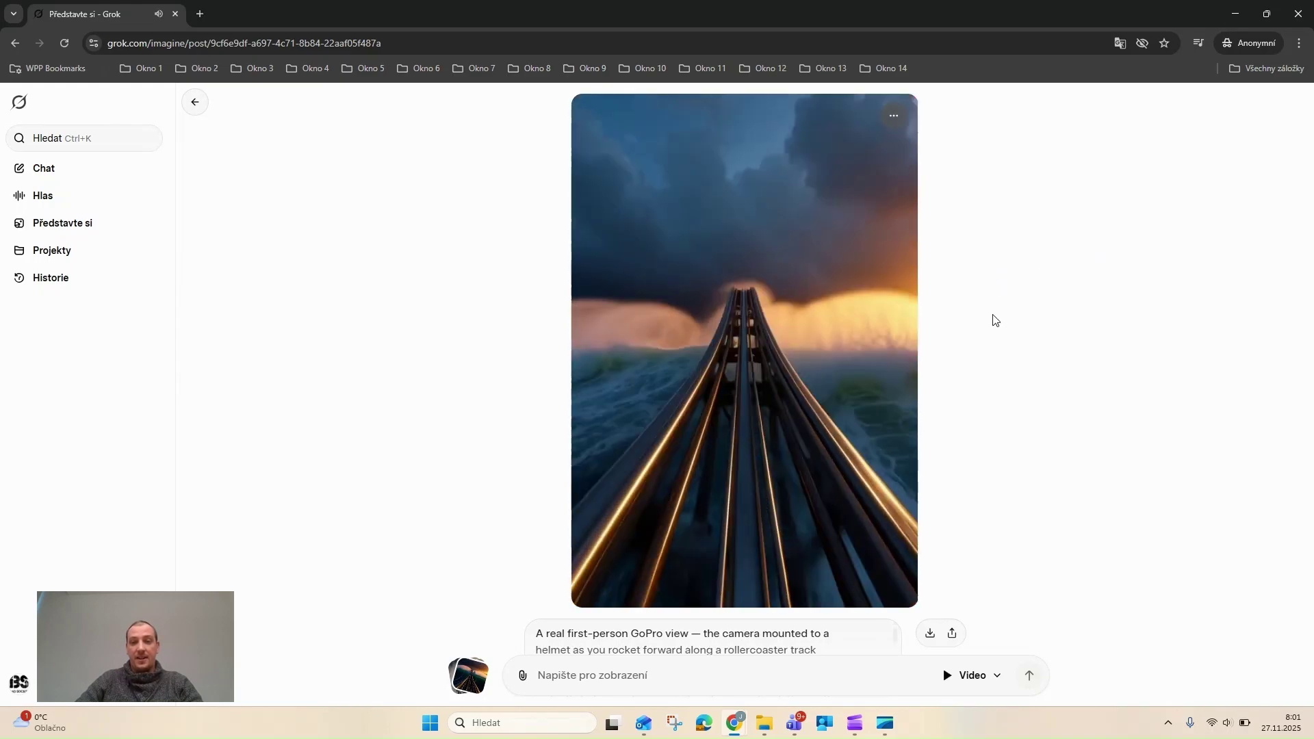
Pause the generated rollercoaster video and move playback to its very last frame.
{"action": "mouse_move", "coordinate": [678, 551]}
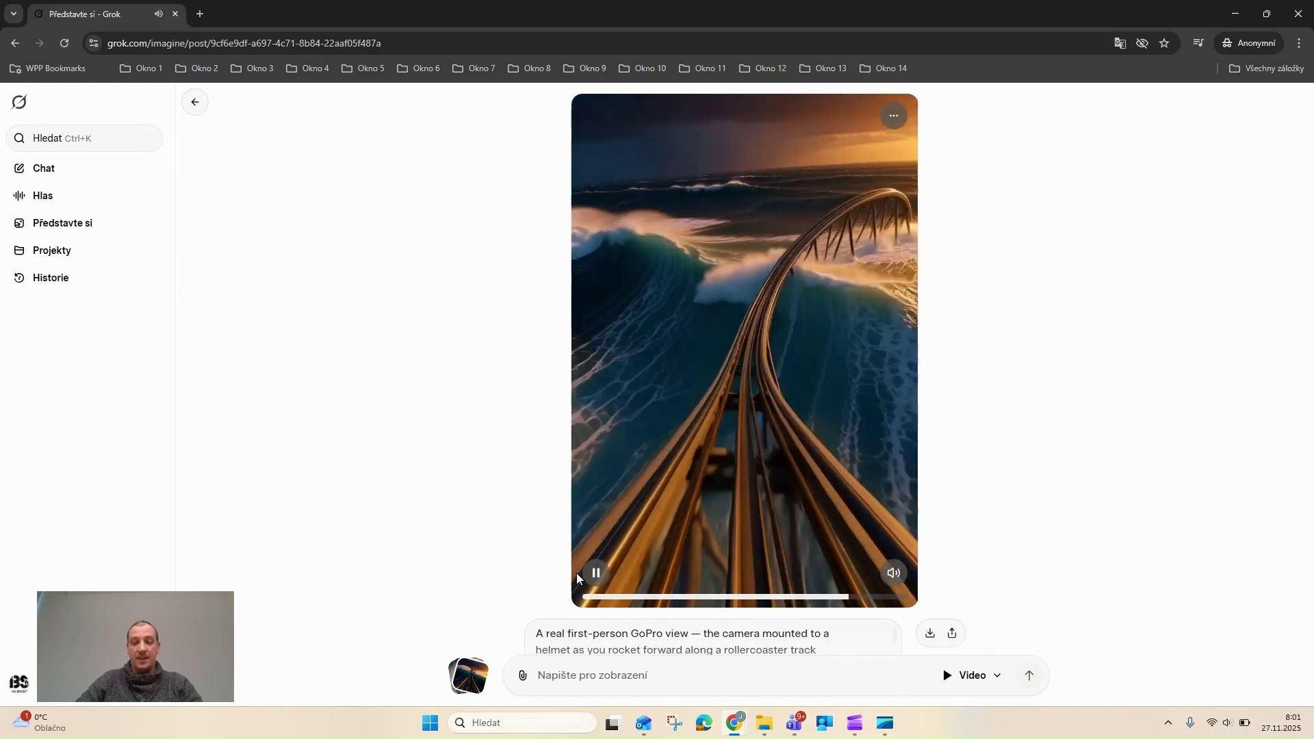
{"action": "left_click", "coordinate": [595, 573]}
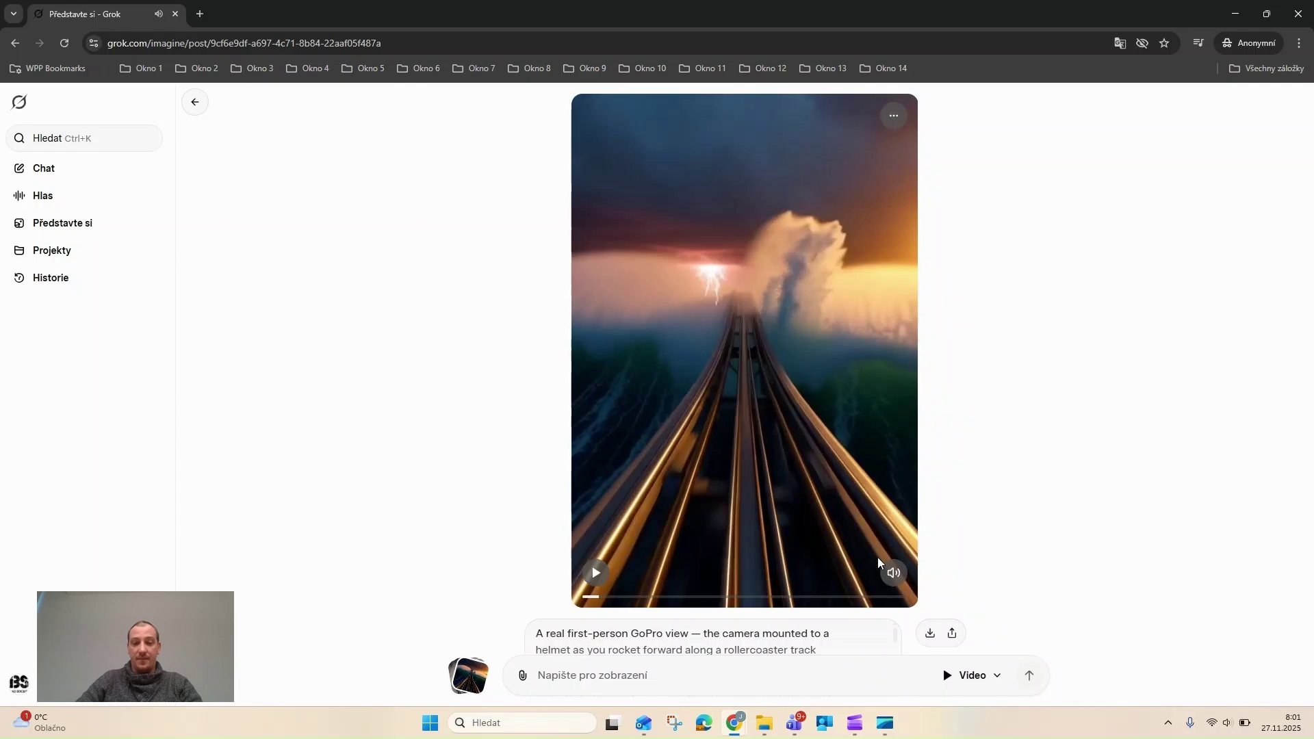
{"action": "left_click_drag", "start_coordinate": [599, 596], "coordinate": [926, 599]}
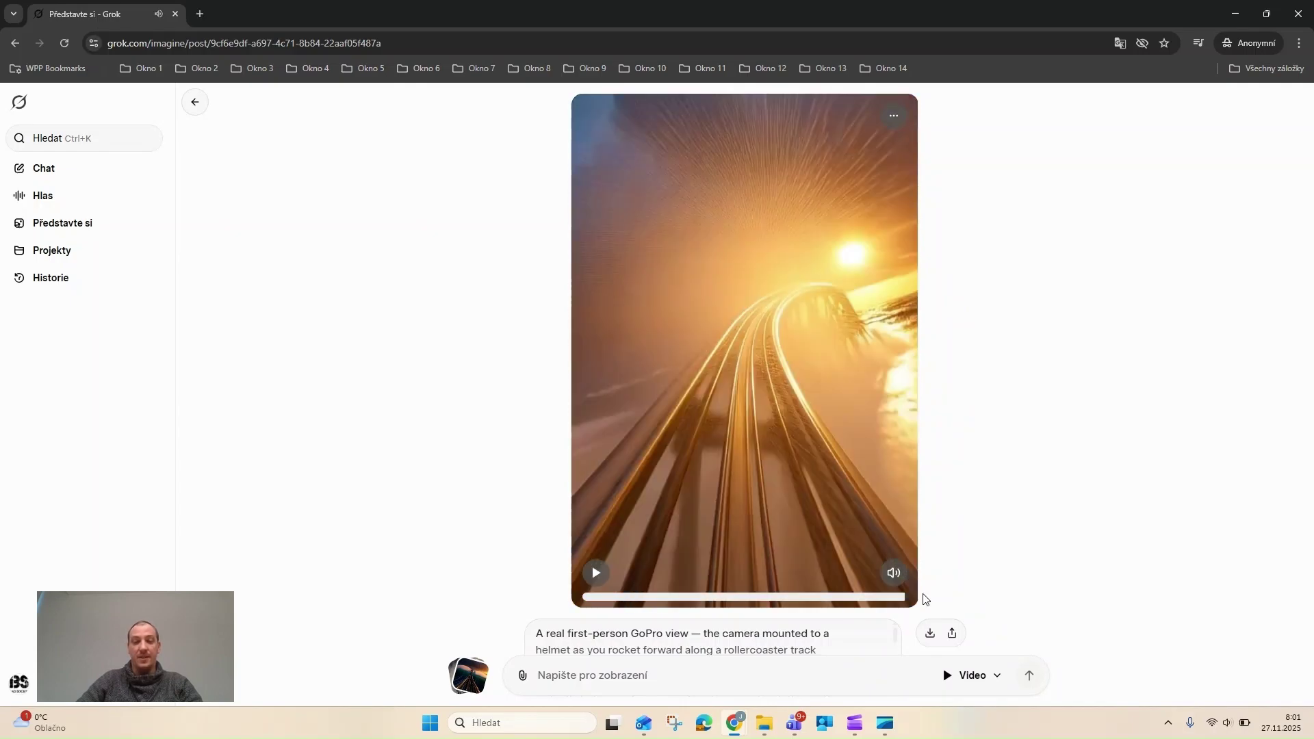
Download the video as an MP4 named 1 into the Nová složka (2) folder within Stažené soubory.
{"action": "left_click", "coordinate": [930, 634]}
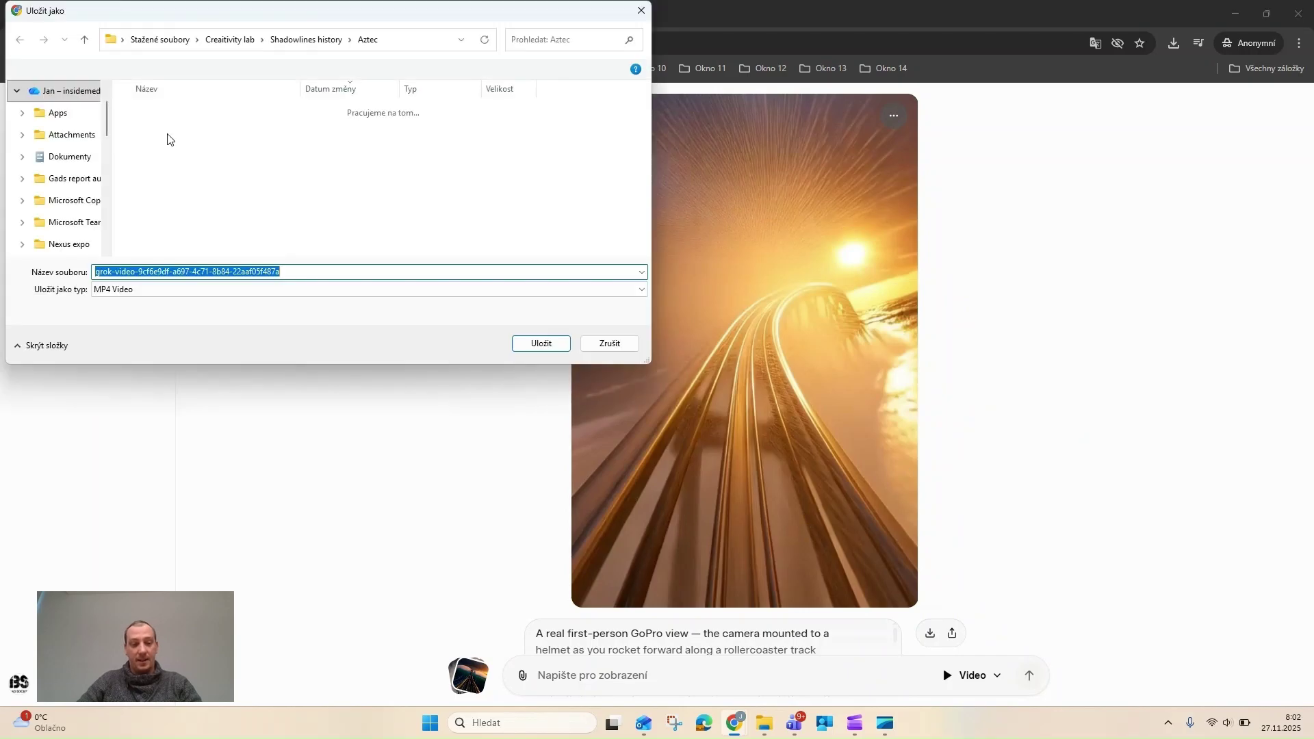
{"action": "left_click", "coordinate": [172, 40]}
{"action": "double_click", "coordinate": [245, 122]}
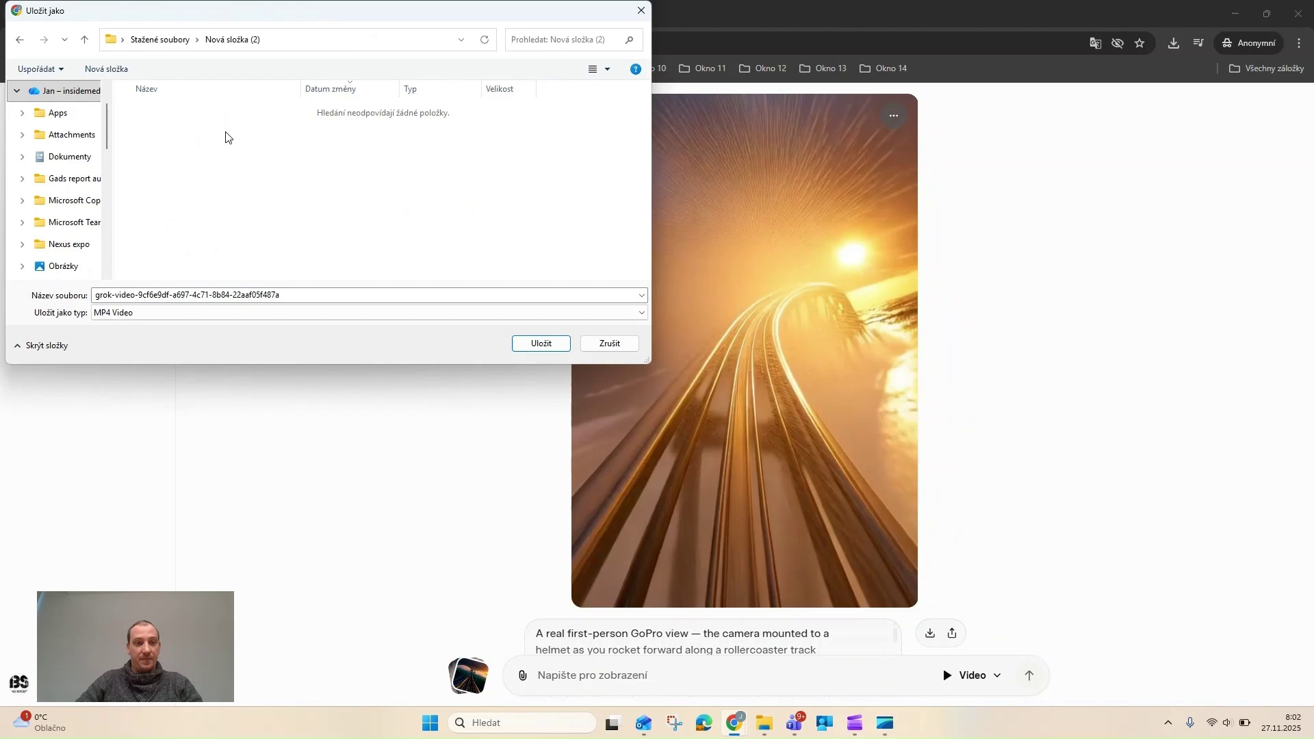
{"action": "type", "text": "1"}
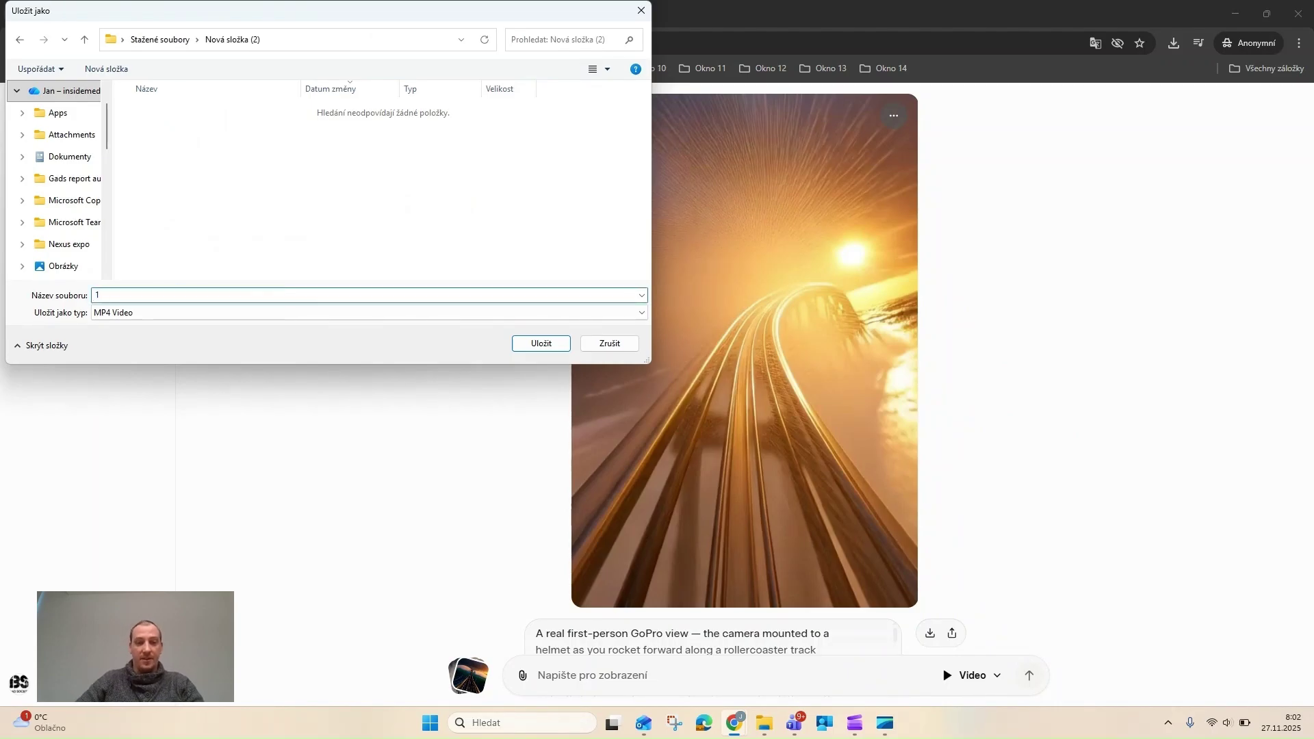
{"action": "key", "text": "Return"}
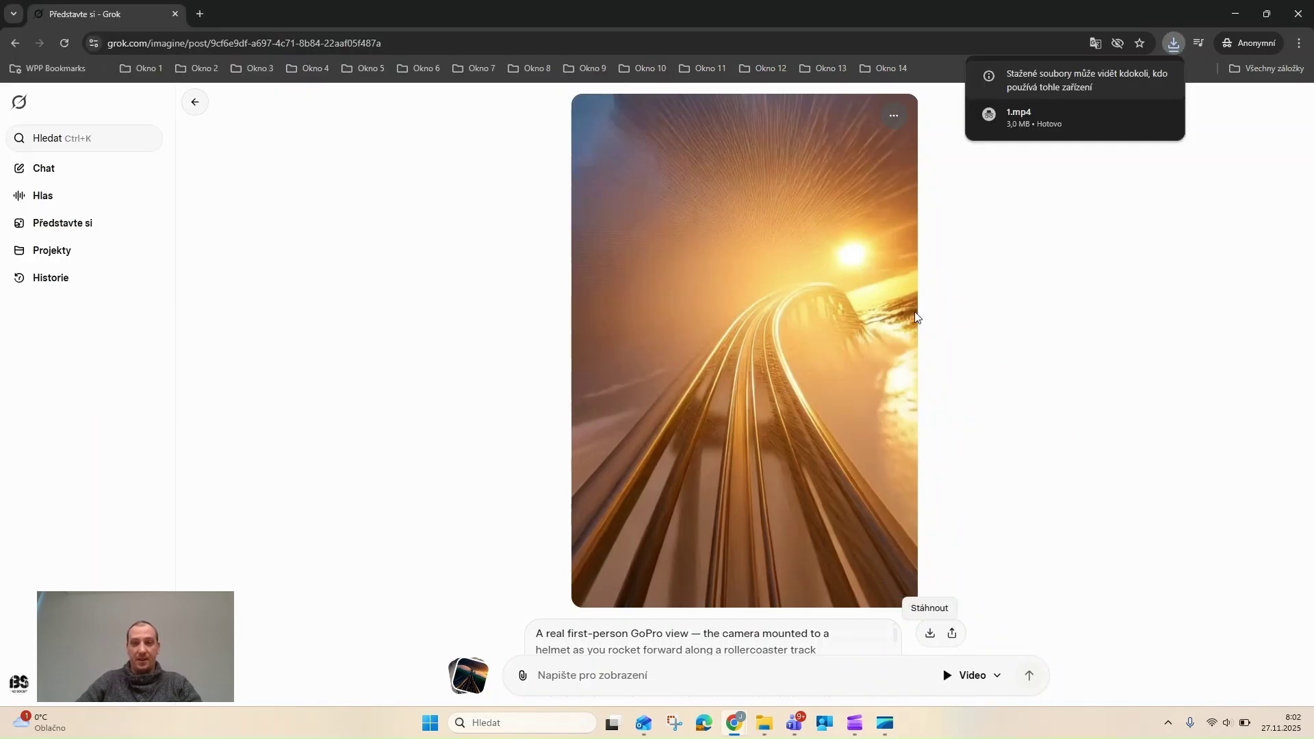
Save the video's last frame as a PNG image named 1to2 in Nová složka (2).
{"action": "right_click", "coordinate": [774, 277]}
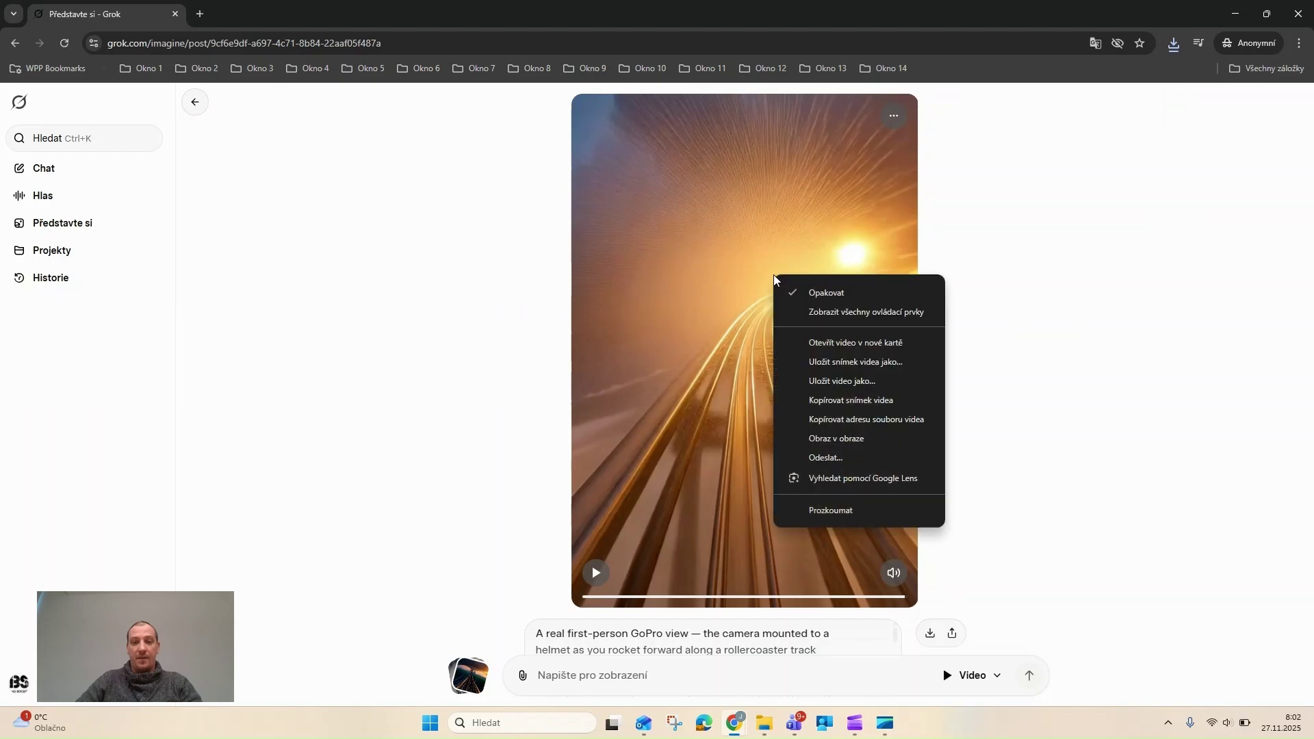
{"action": "left_click", "coordinate": [835, 361]}
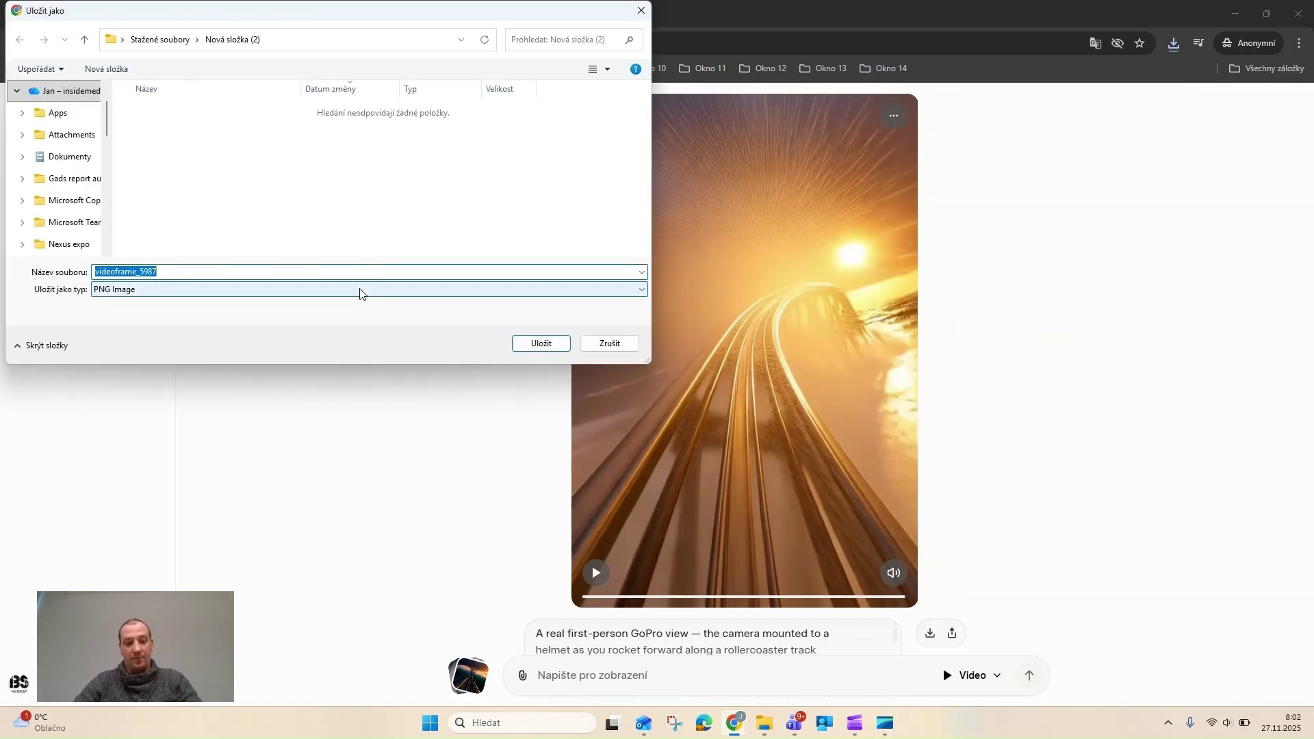
{"action": "type", "text": "1ti2"}
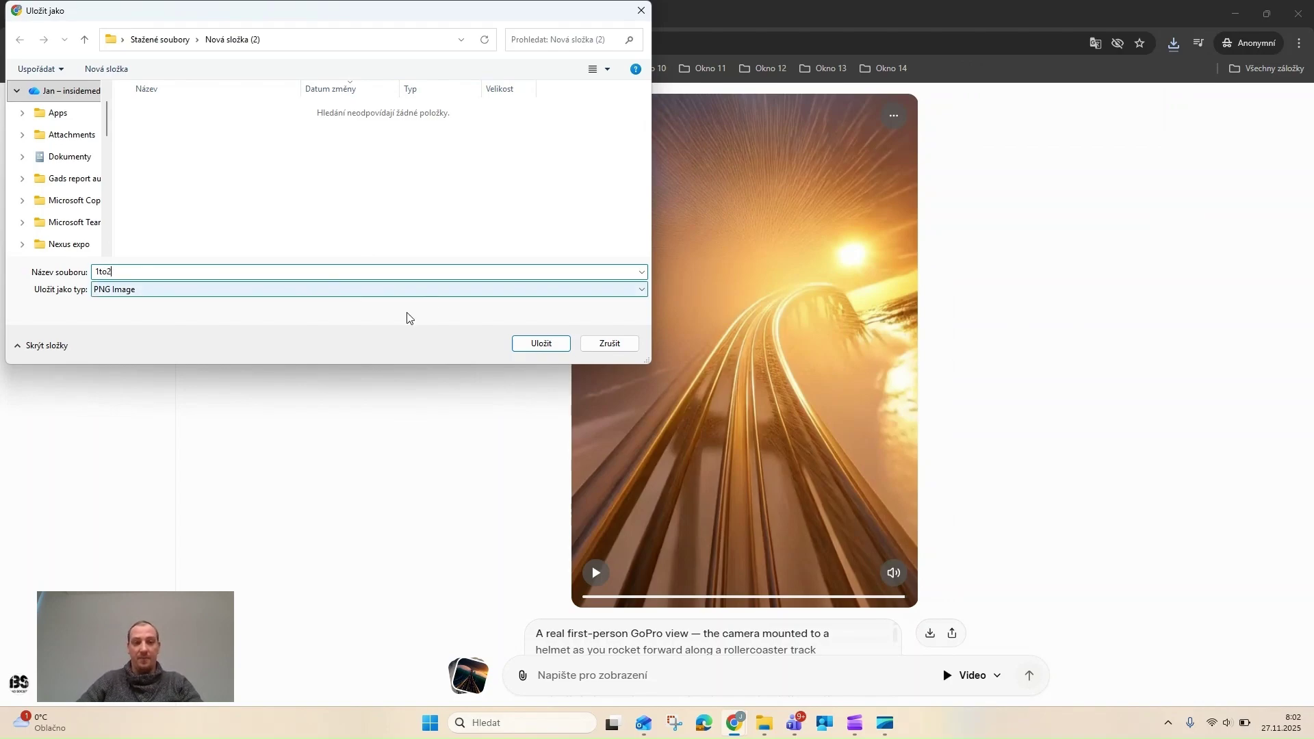
{"action": "left_click", "coordinate": [541, 343]}
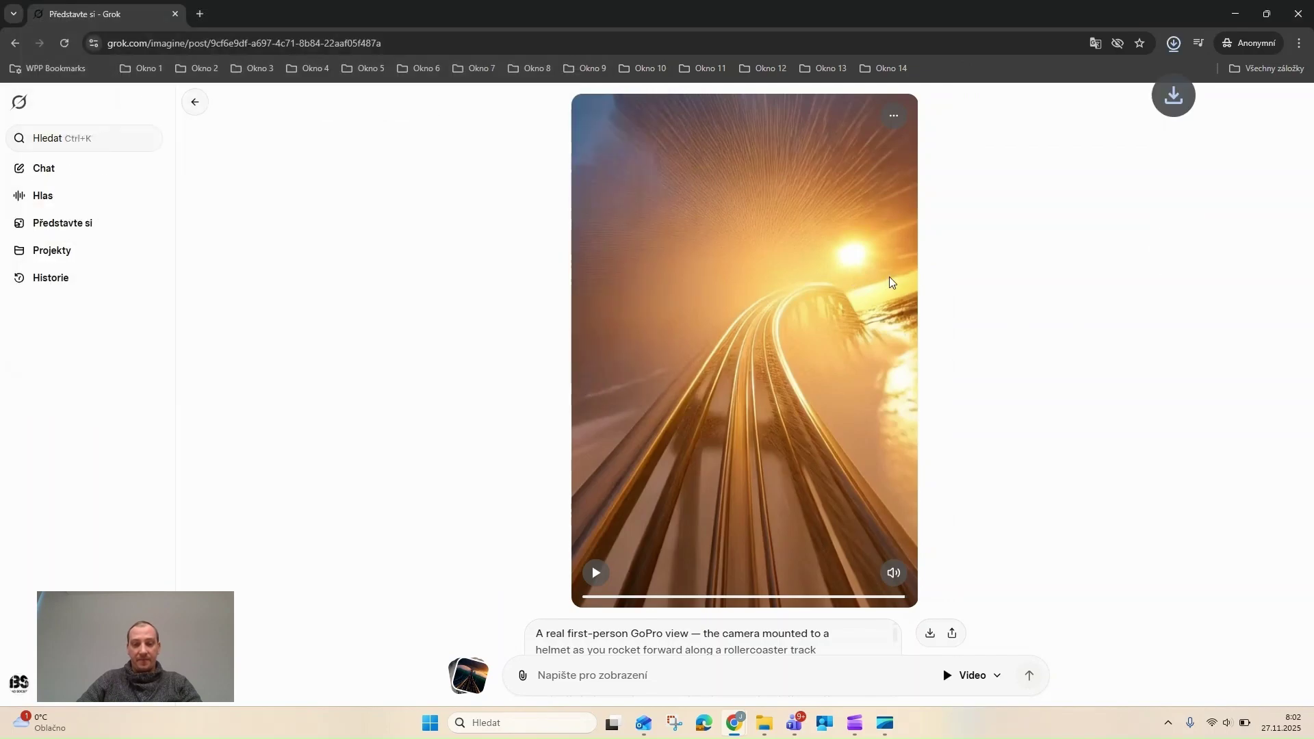
Upload the 1to2 image from Nová složka (2) and generate a video from it with the same GoPro rollercoaster prompt.
{"action": "left_click", "coordinate": [523, 676]}
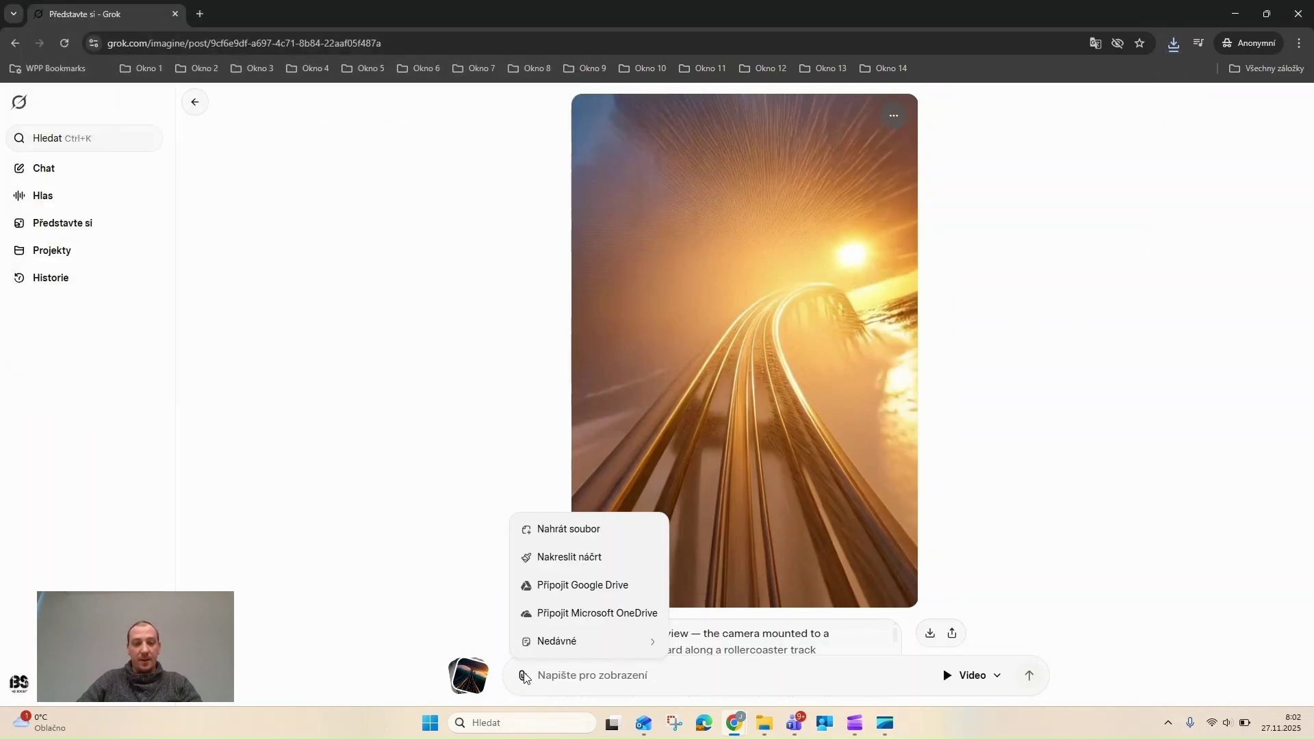
{"action": "left_click", "coordinate": [570, 528]}
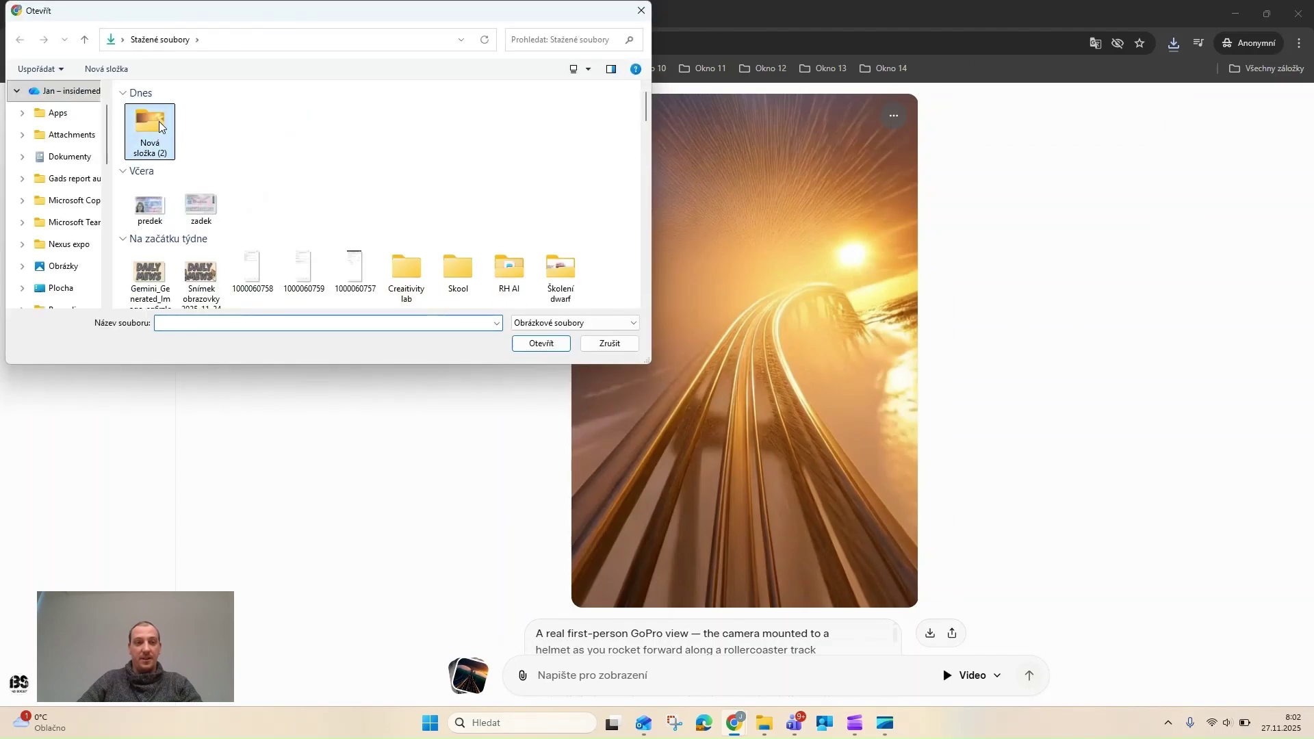
{"action": "double_click", "coordinate": [159, 126]}
{"action": "left_click", "coordinate": [176, 134]}
{"action": "left_click", "coordinate": [515, 343]}
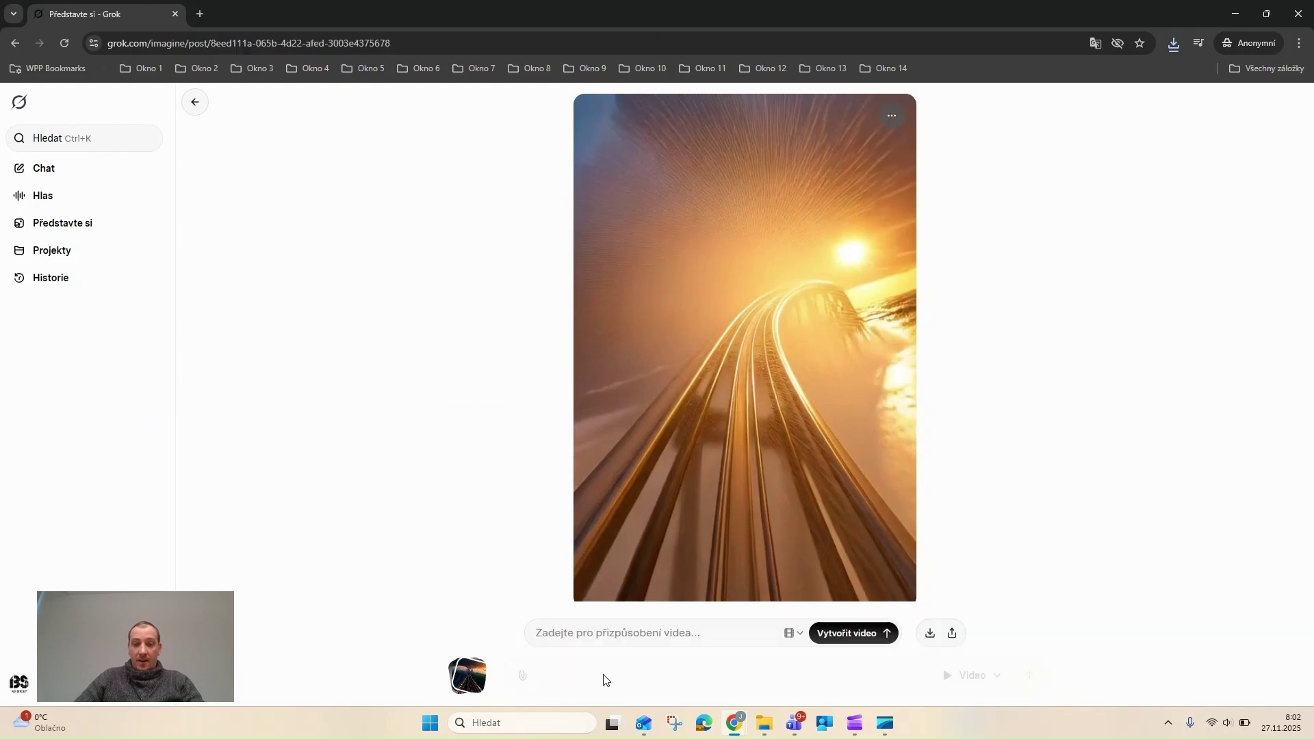
{"action": "key", "text": "ctrl+v"}
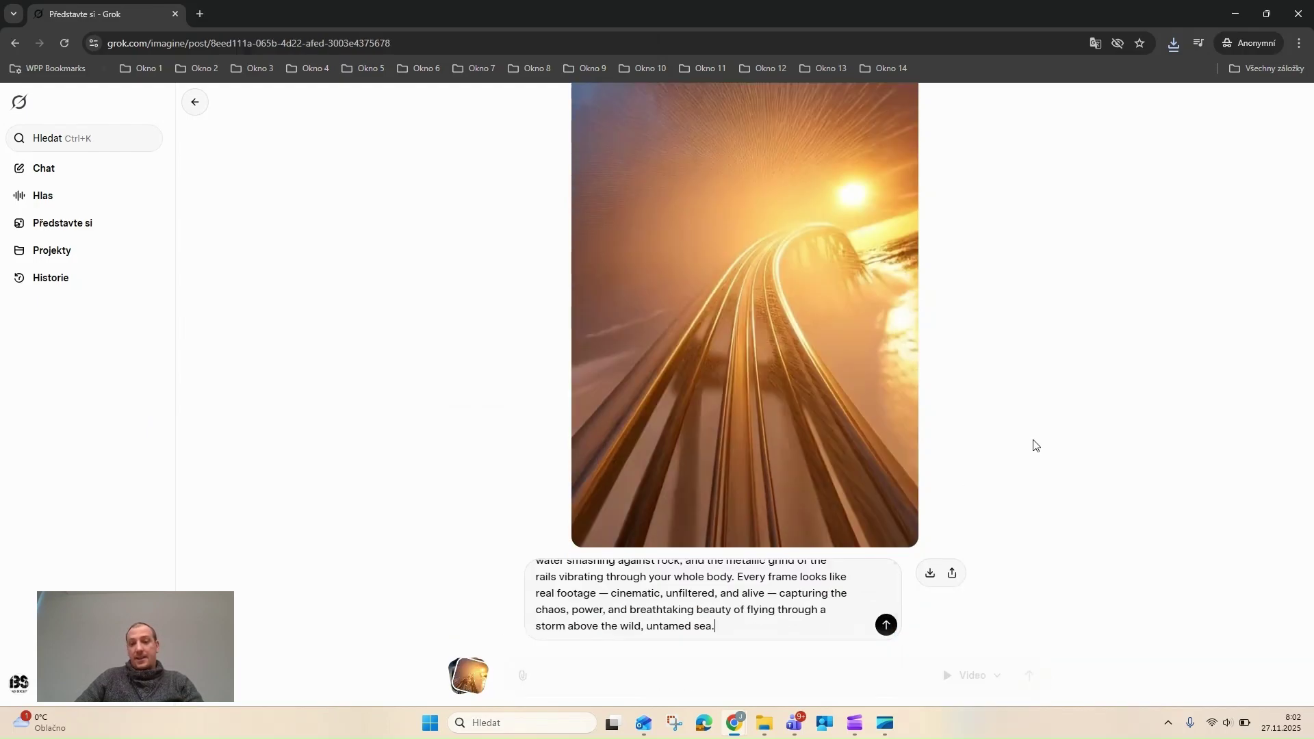
{"action": "left_click", "coordinate": [887, 626]}
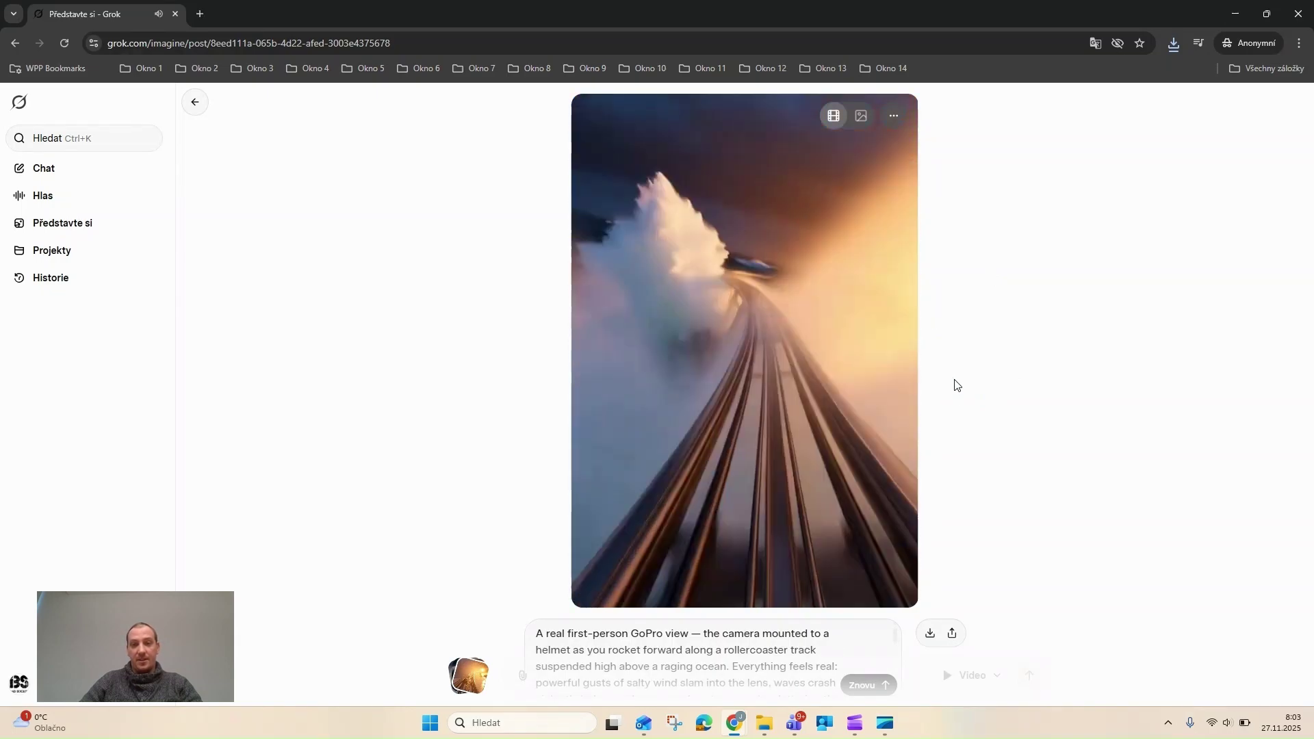
Move the second video to its last frame and download it as an MP4 named 2 in Nová složka (2).
{"action": "mouse_move", "coordinate": [804, 400]}
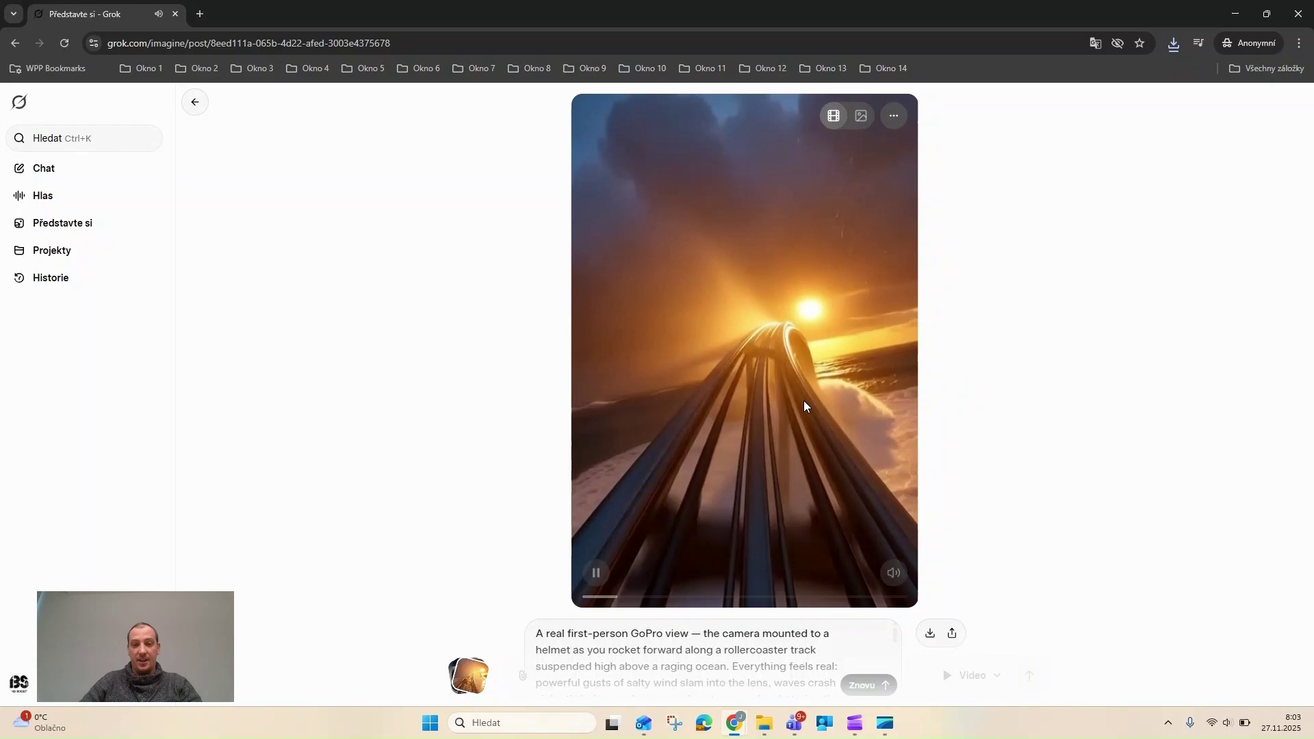
{"action": "left_click_drag", "start_coordinate": [674, 594], "coordinate": [950, 602]}
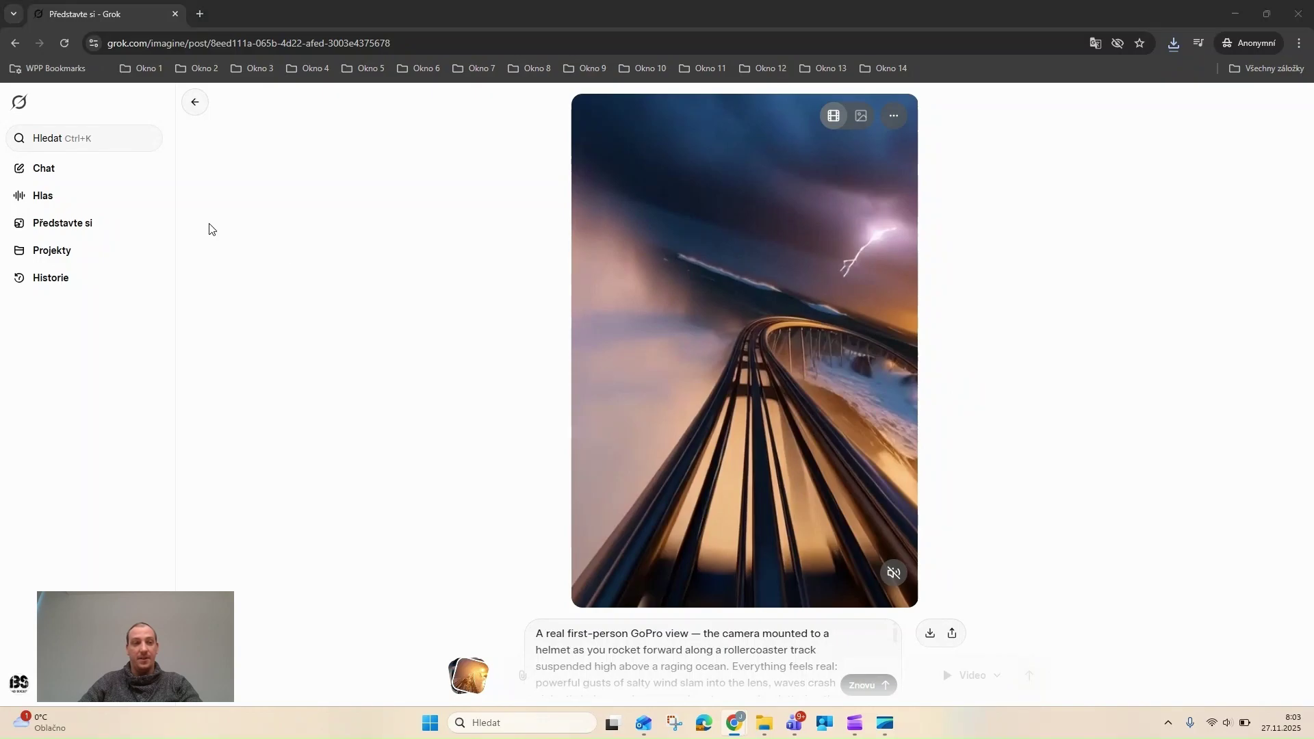
{"action": "type", "text": "2"}
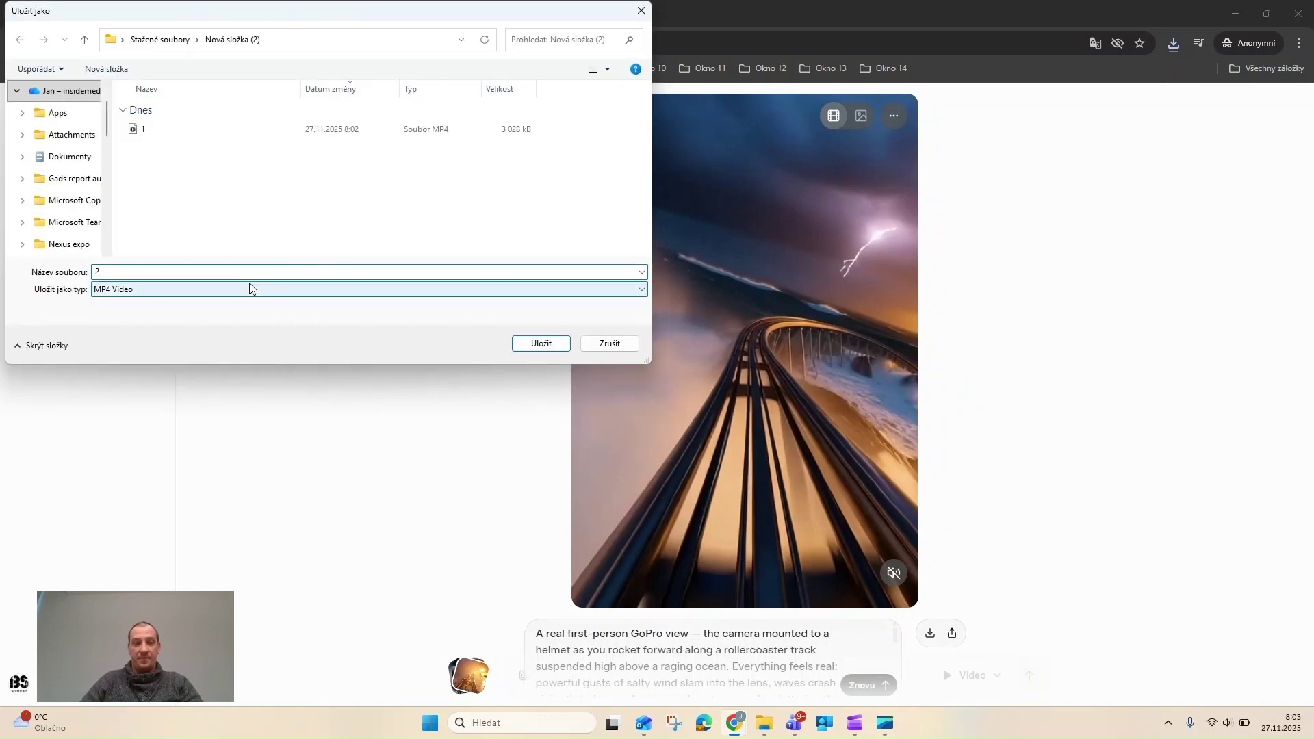
{"action": "key", "text": "Return"}
Save the second video's last frame as a PNG image named 2to3 in Nová složka (2).
{"action": "right_click", "coordinate": [707, 245]}
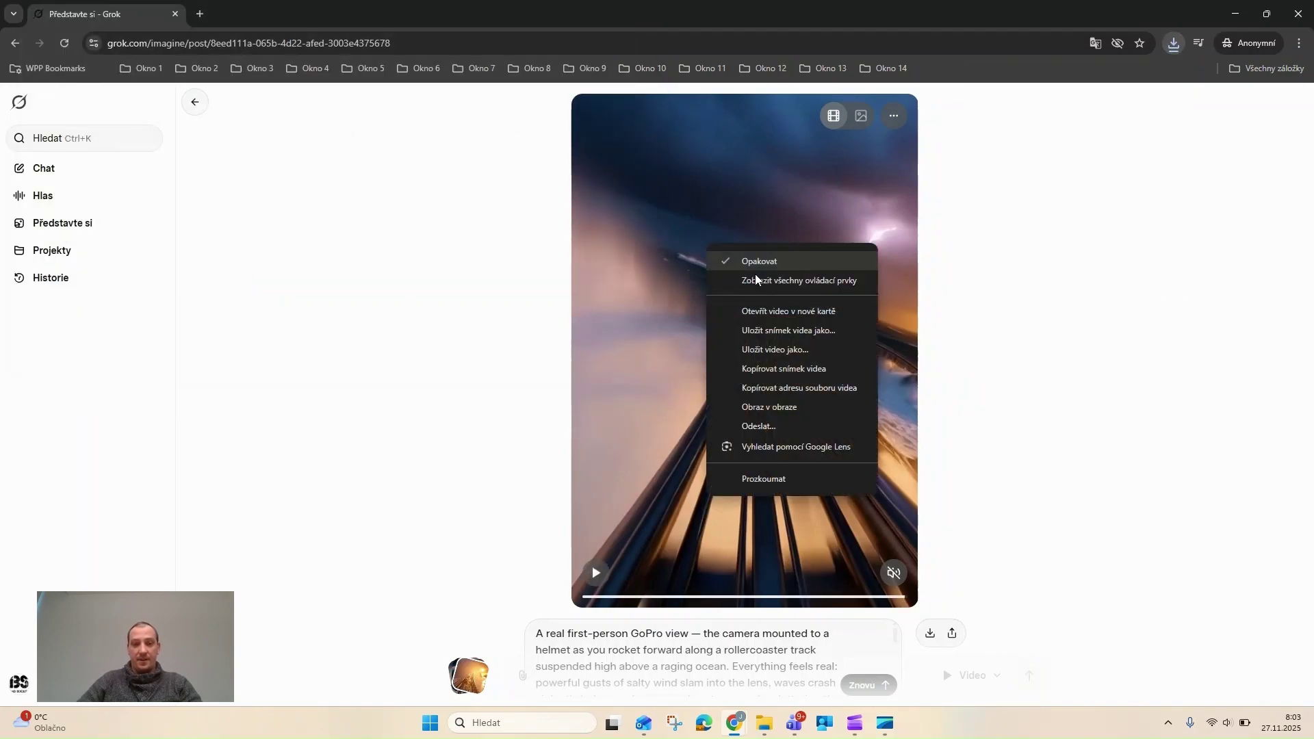
{"action": "left_click", "coordinate": [787, 331]}
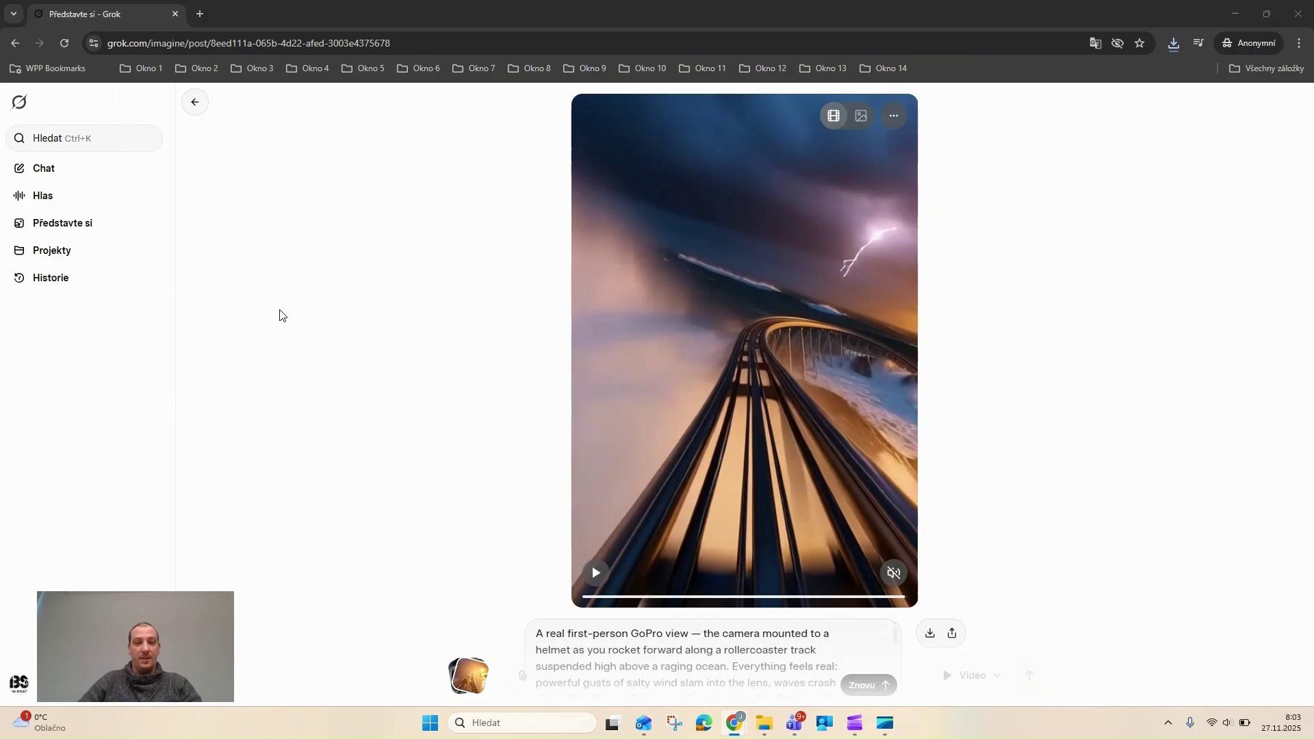
{"action": "type", "text": "2"}
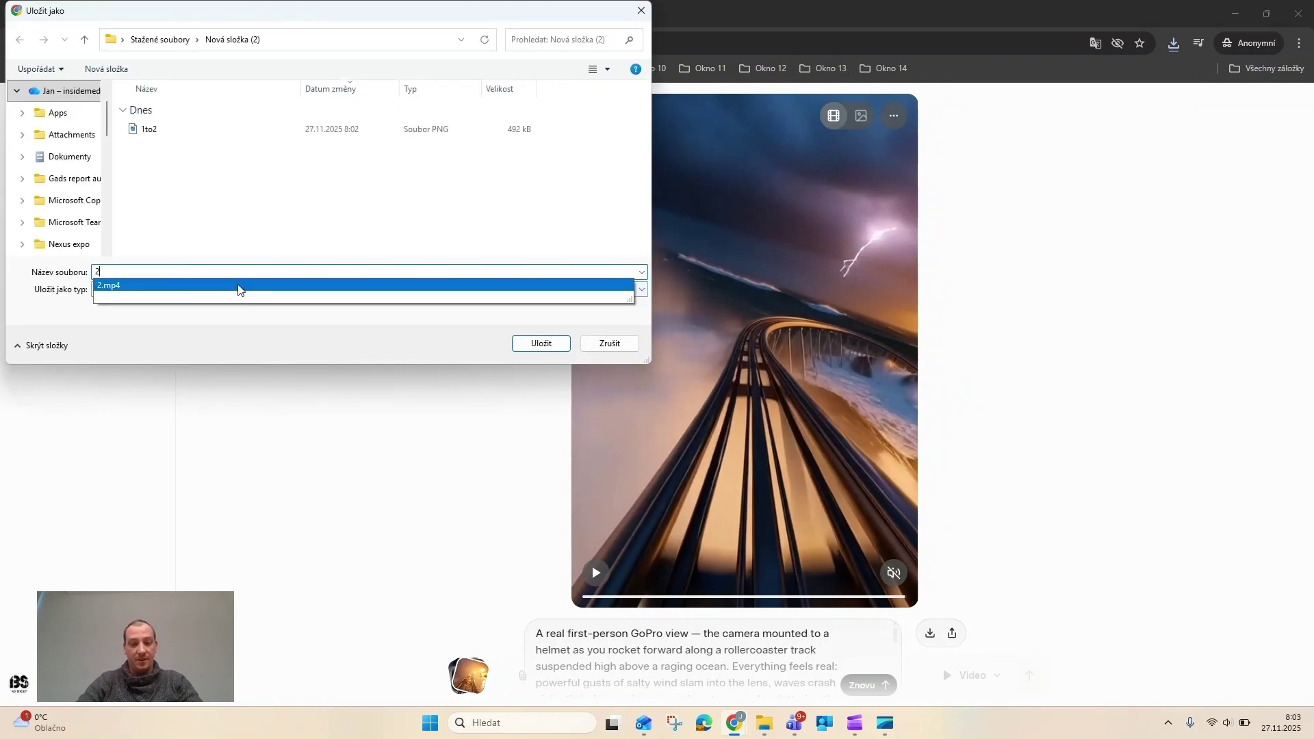
{"action": "type", "text": "to3"}
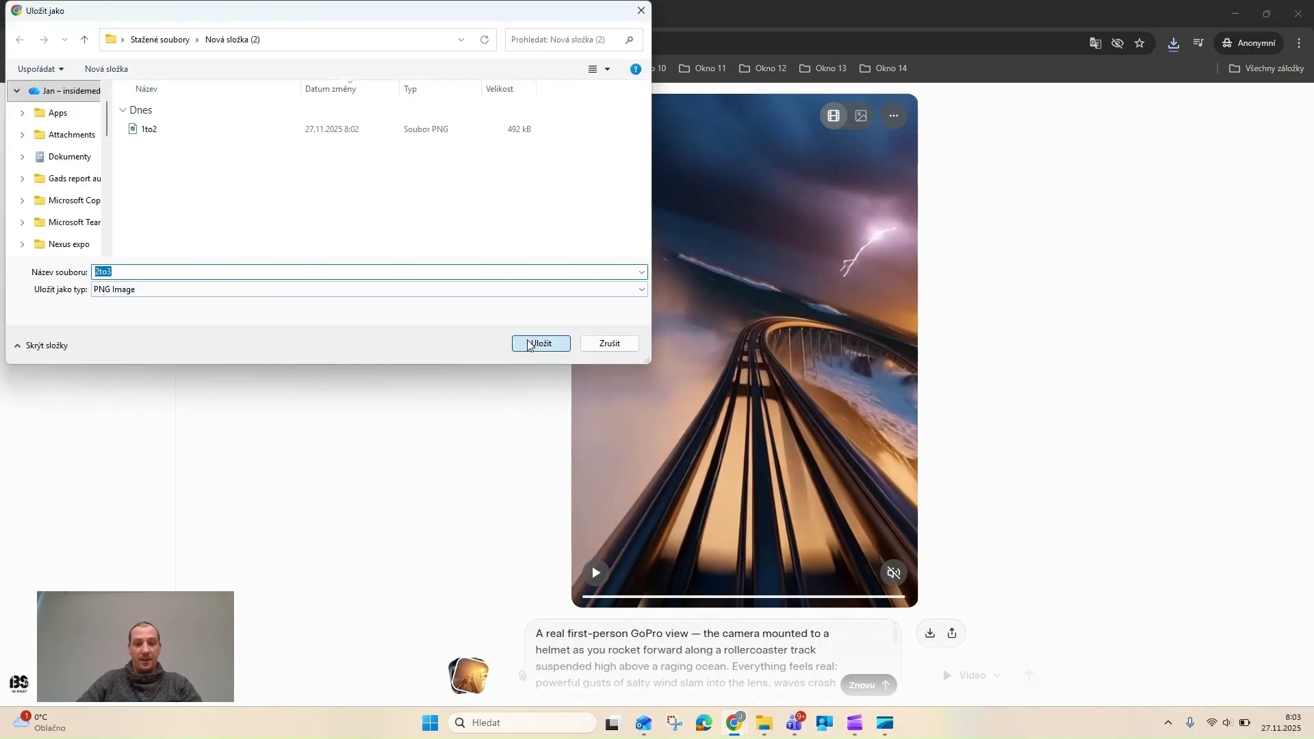
{"action": "left_click", "coordinate": [531, 343]}
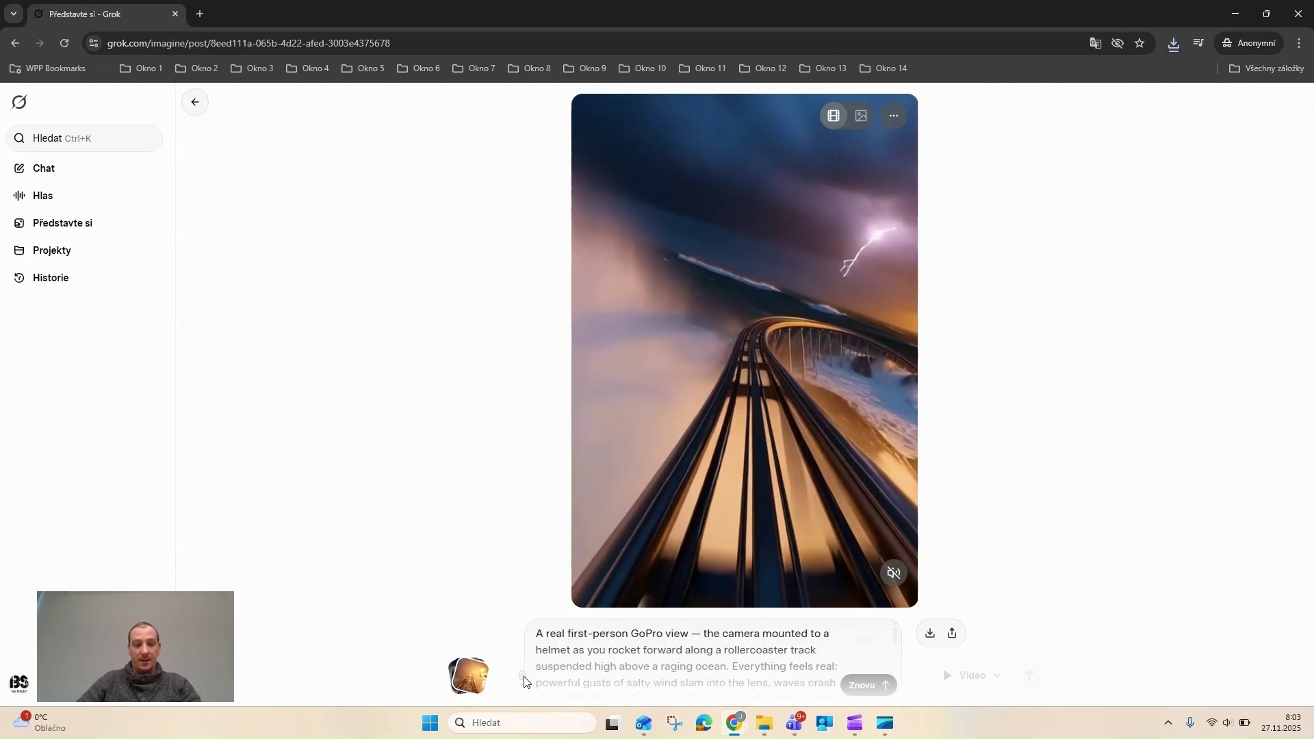
Upload the 2to3 image from Nová složka (2) and generate a video from it with the same GoPro rollercoaster prompt.
{"action": "left_click", "coordinate": [71, 225]}
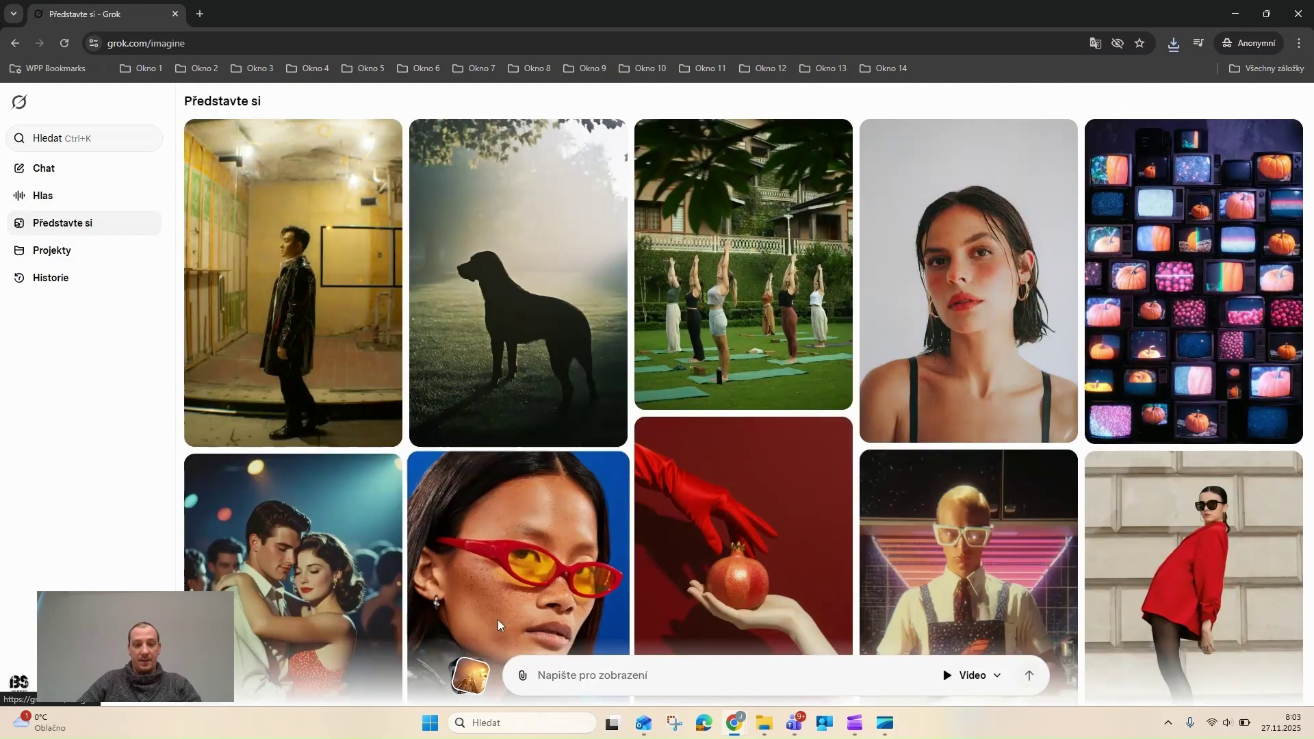
{"action": "left_click", "coordinate": [522, 675]}
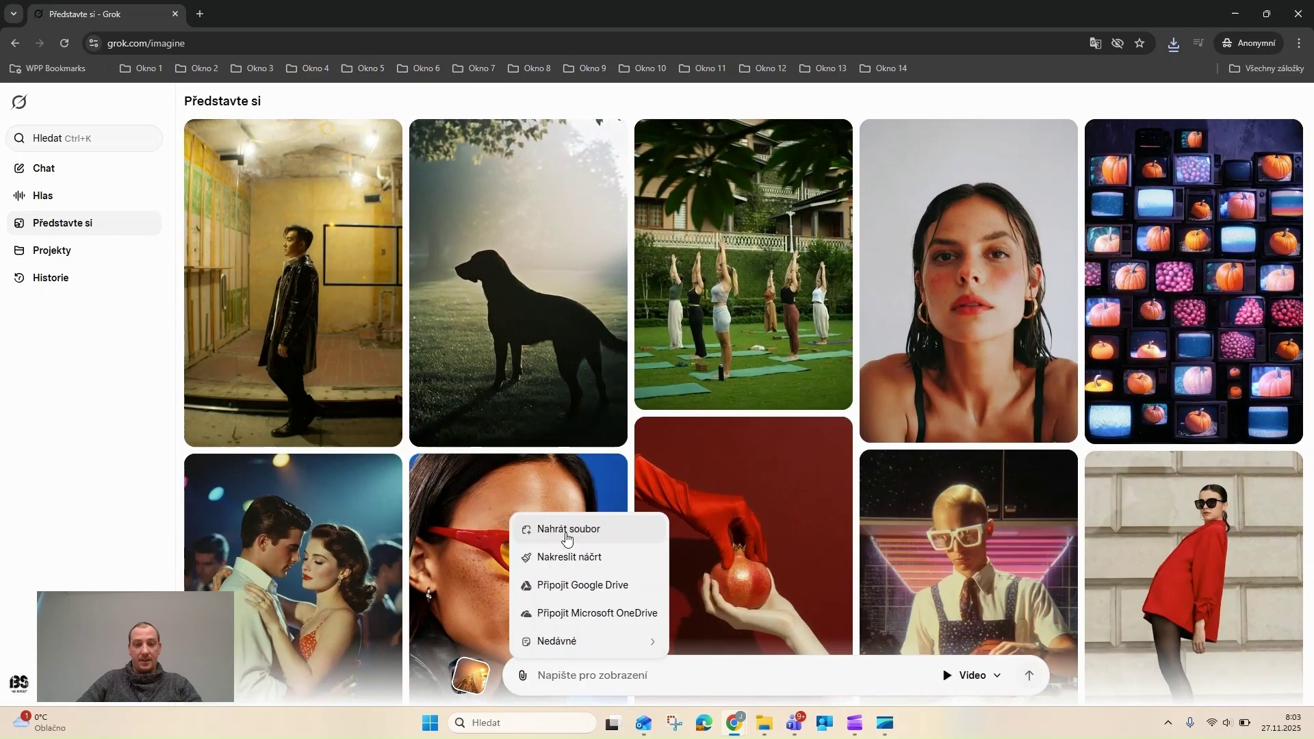
{"action": "left_click", "coordinate": [567, 532]}
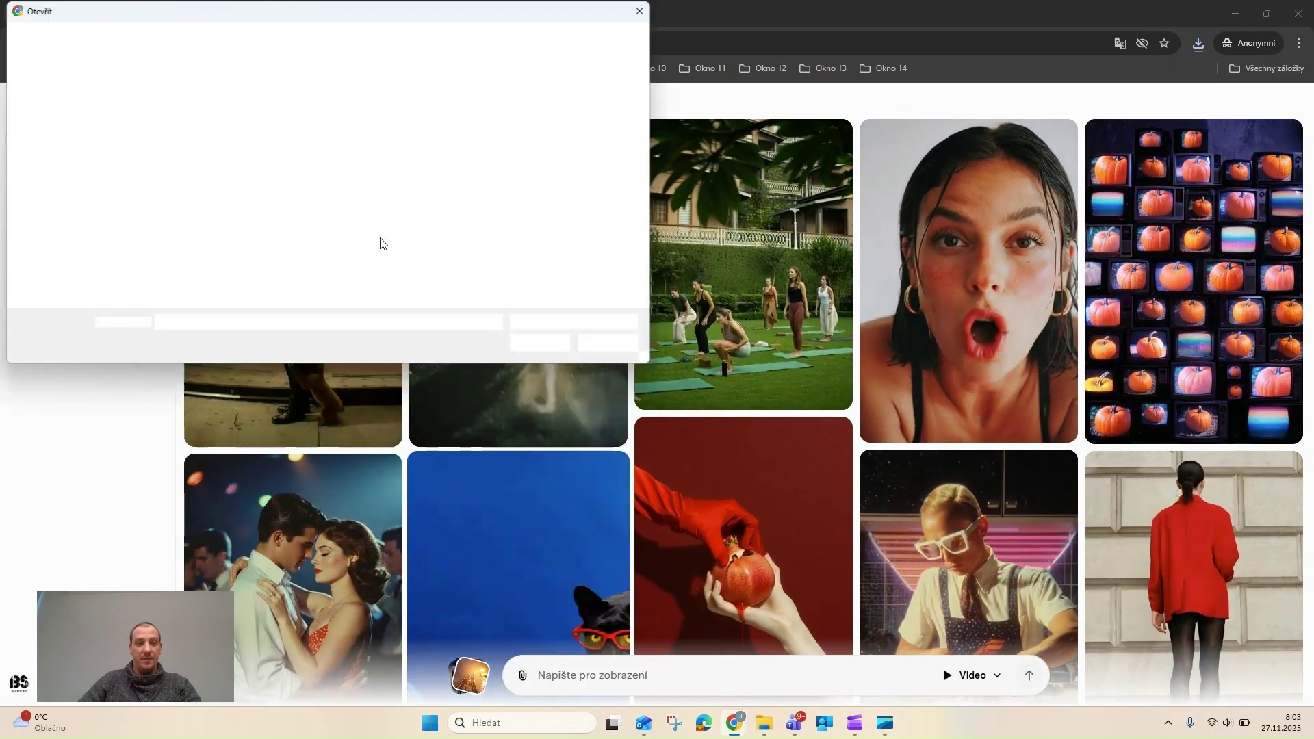
{"action": "left_click", "coordinate": [154, 129]}
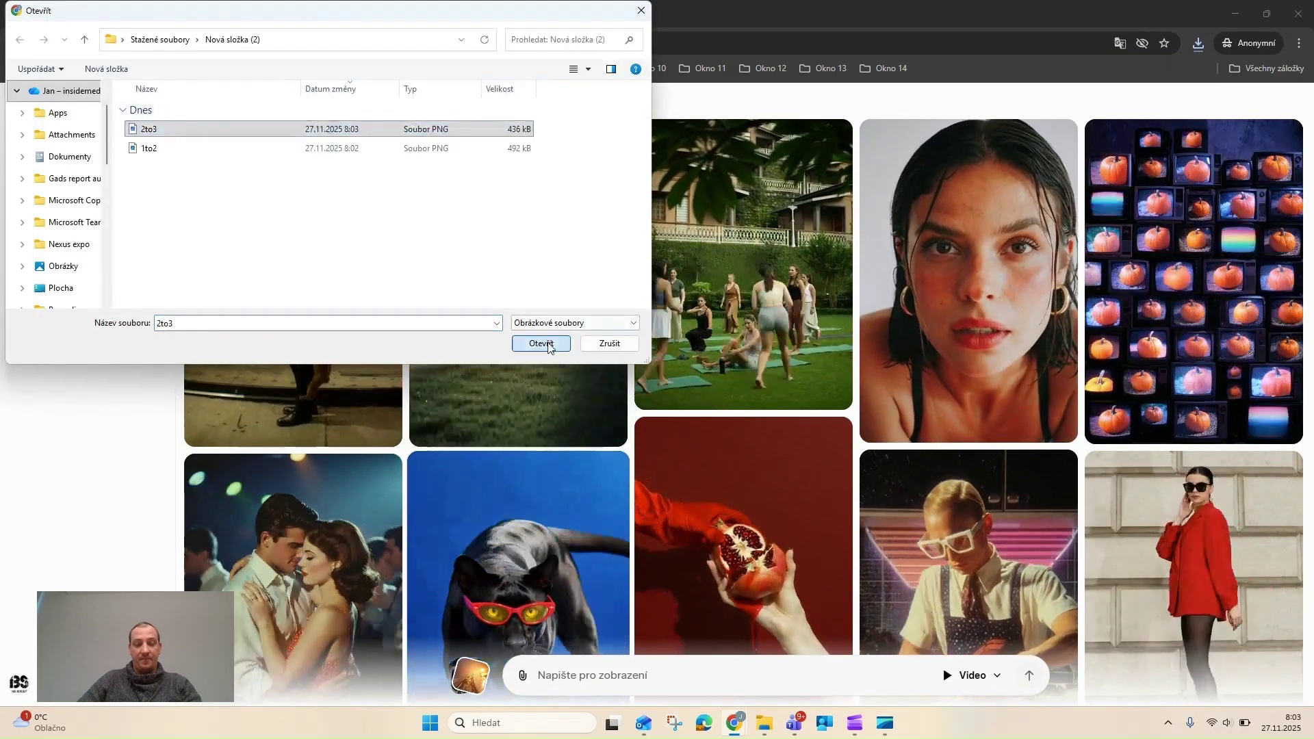
{"action": "left_click", "coordinate": [542, 342]}
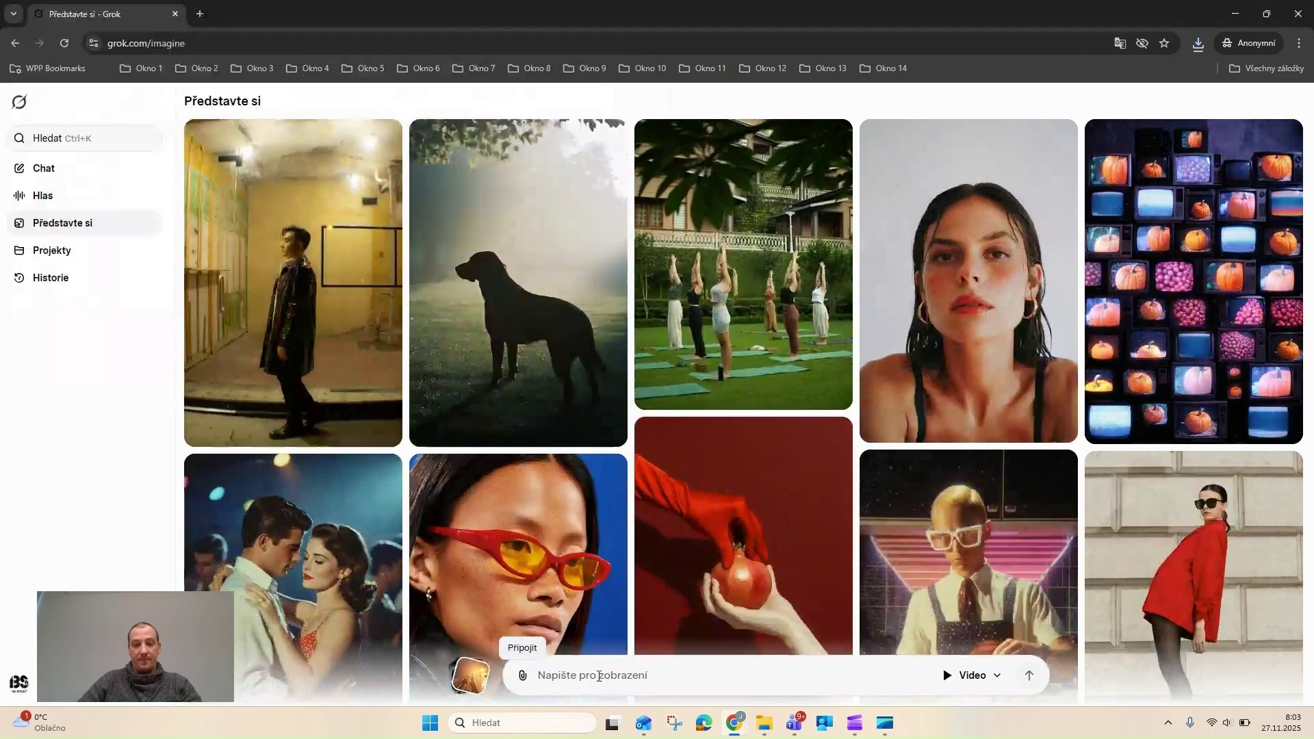
{"action": "key", "text": "ctrl+v"}
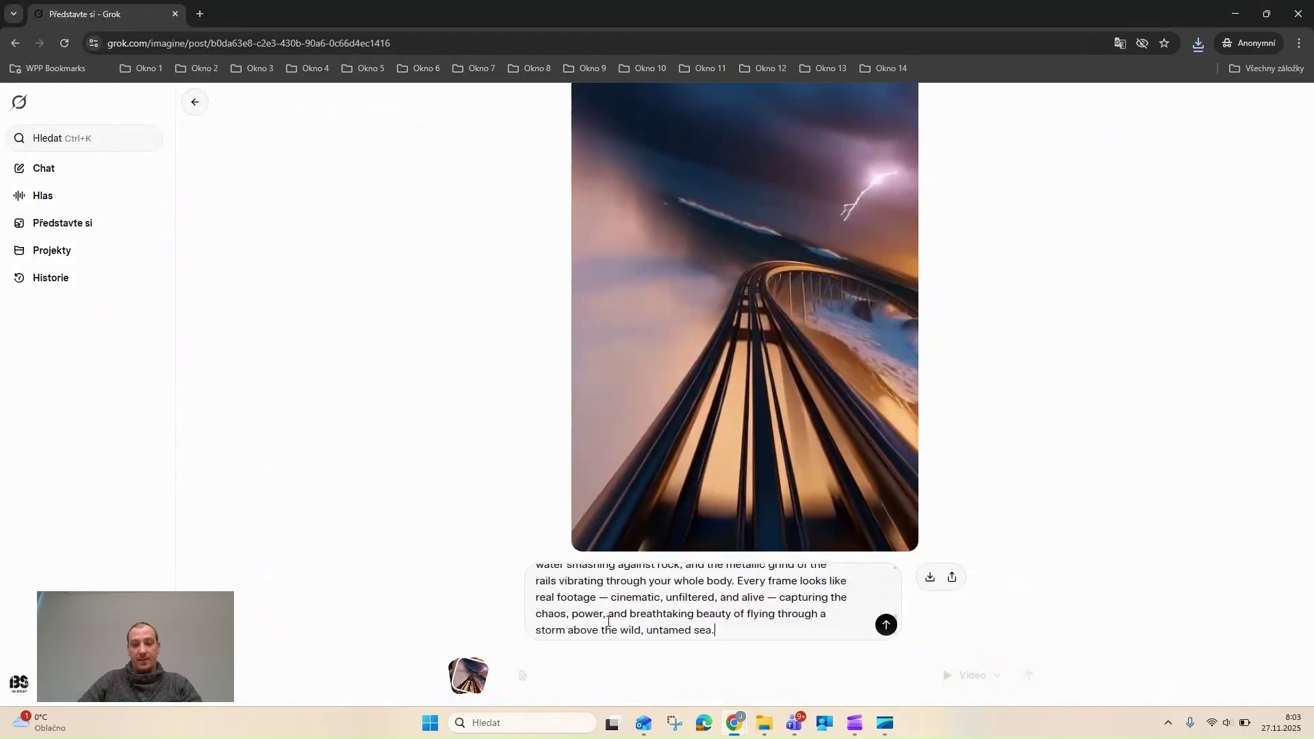
{"action": "left_click", "coordinate": [886, 624]}
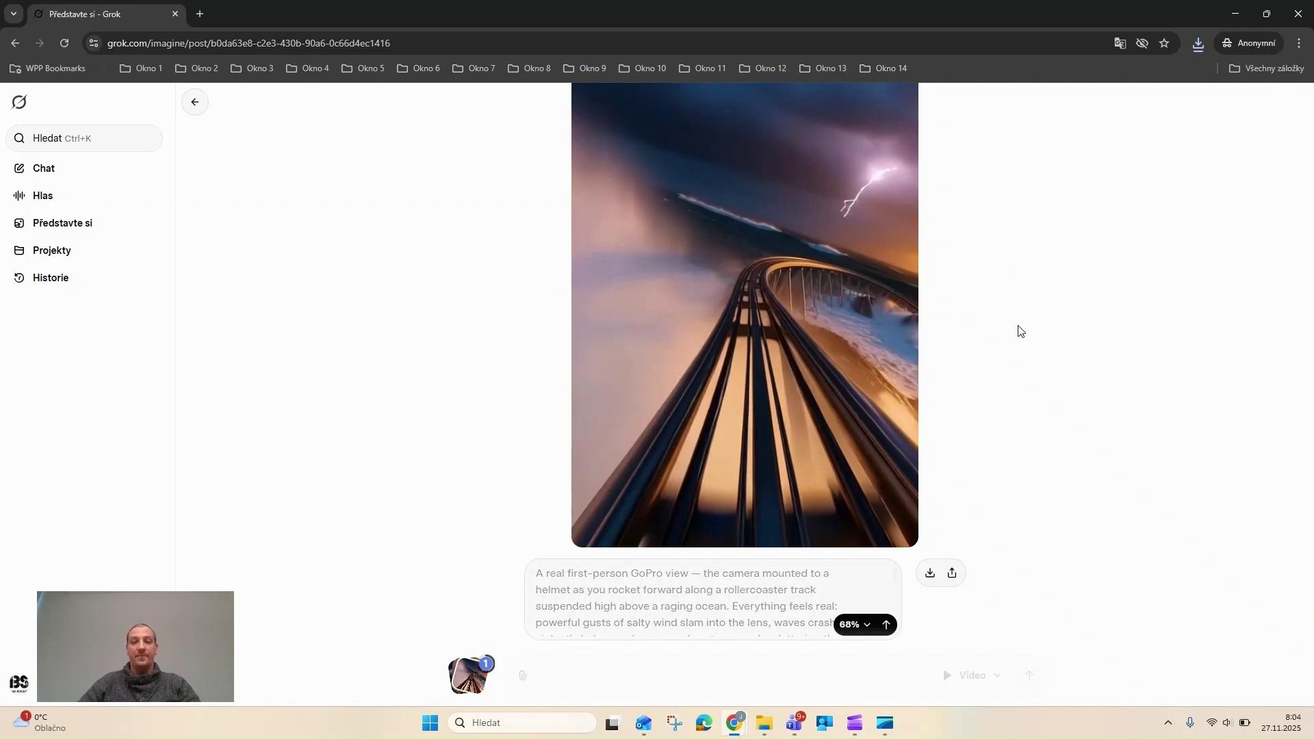
Move the third video to its last frame and download it as an MP4 named 3 in Nová složka (2).
{"action": "scroll", "coordinate": [1040, 326], "scroll_direction": "up", "scroll_amount": 1}
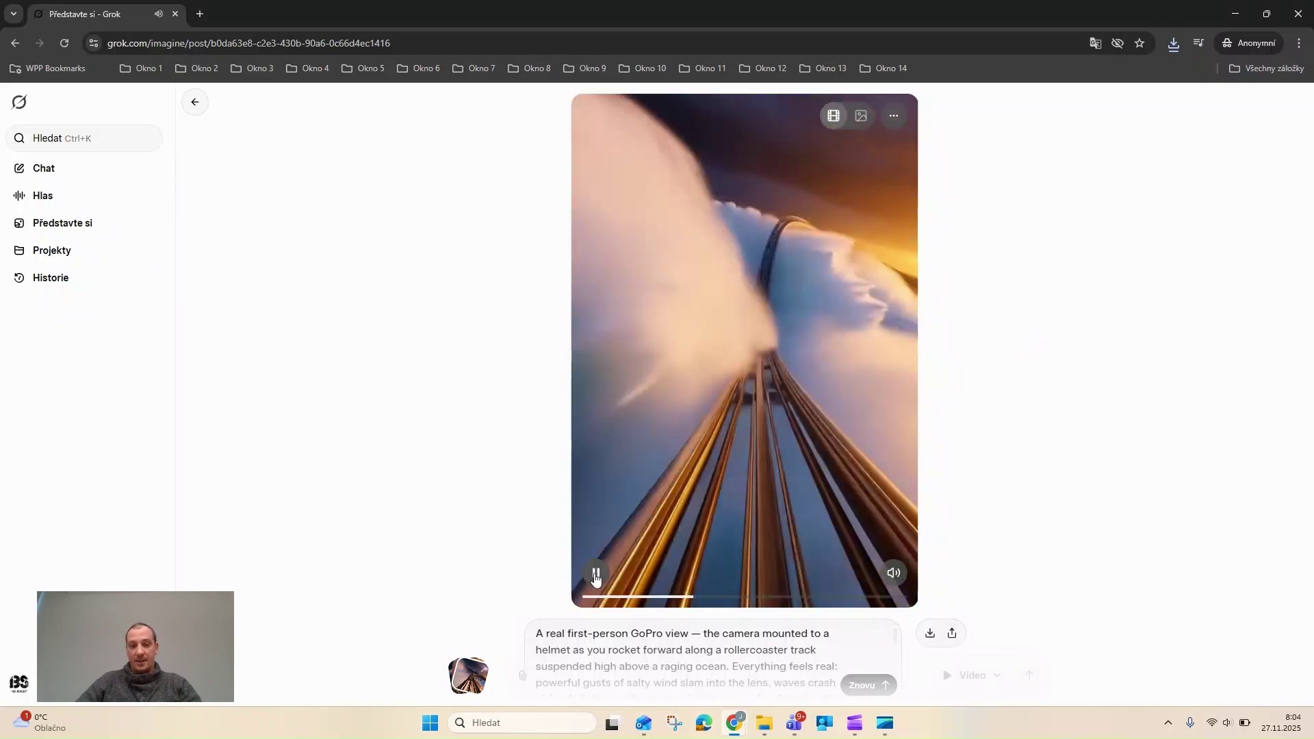
{"action": "left_click", "coordinate": [728, 555]}
{"action": "left_click", "coordinate": [867, 596]}
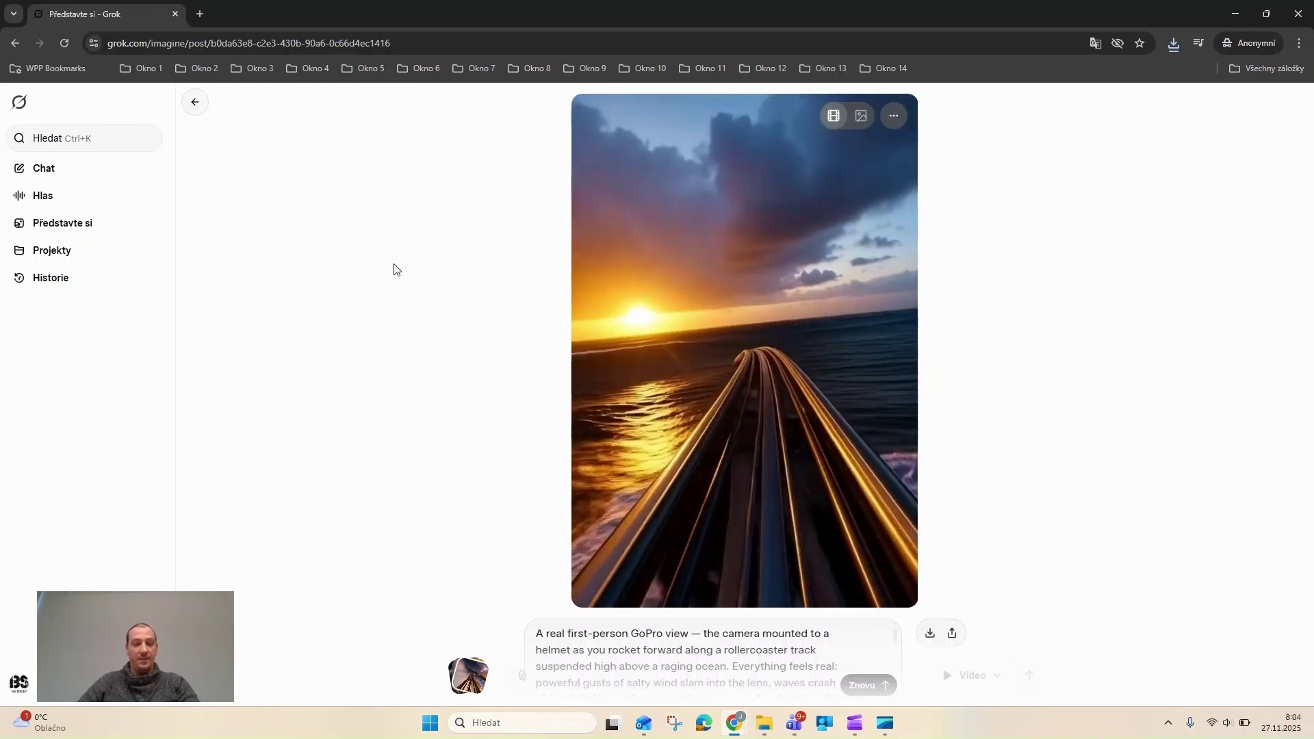
{"action": "type", "text": "3"}
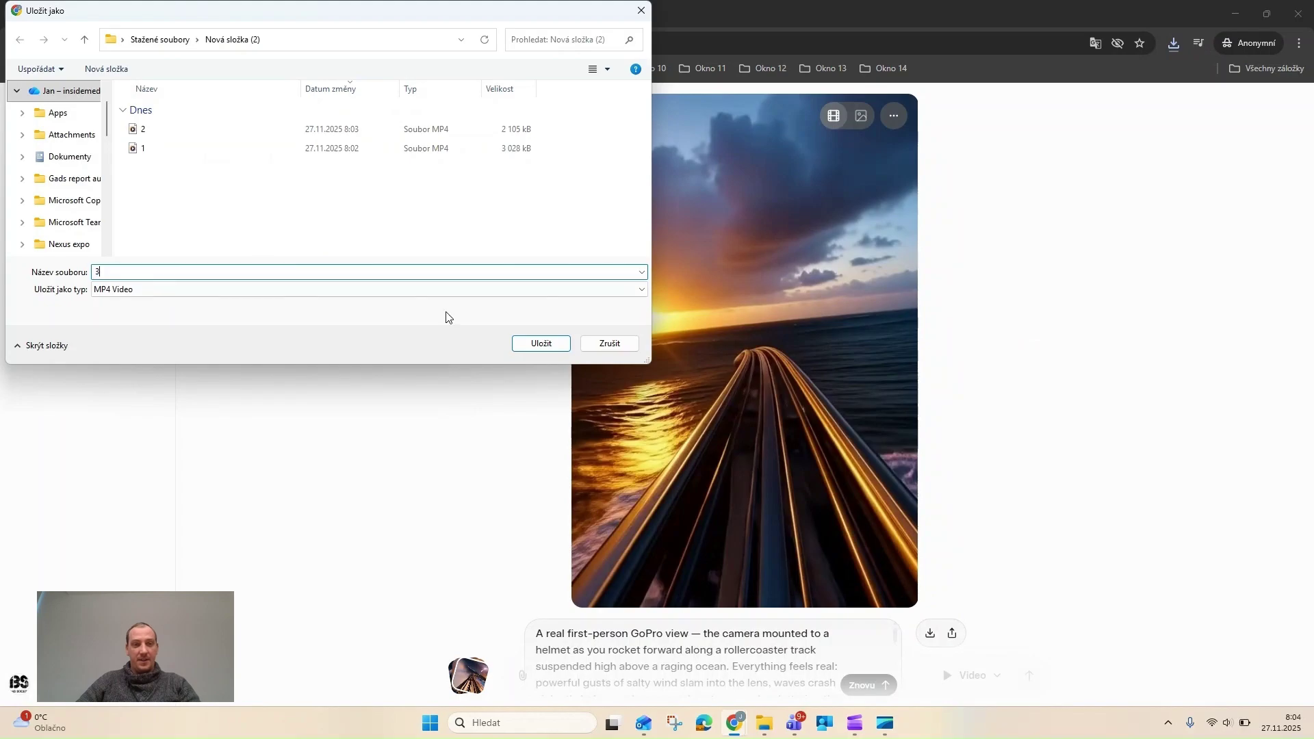
{"action": "left_click", "coordinate": [535, 346]}
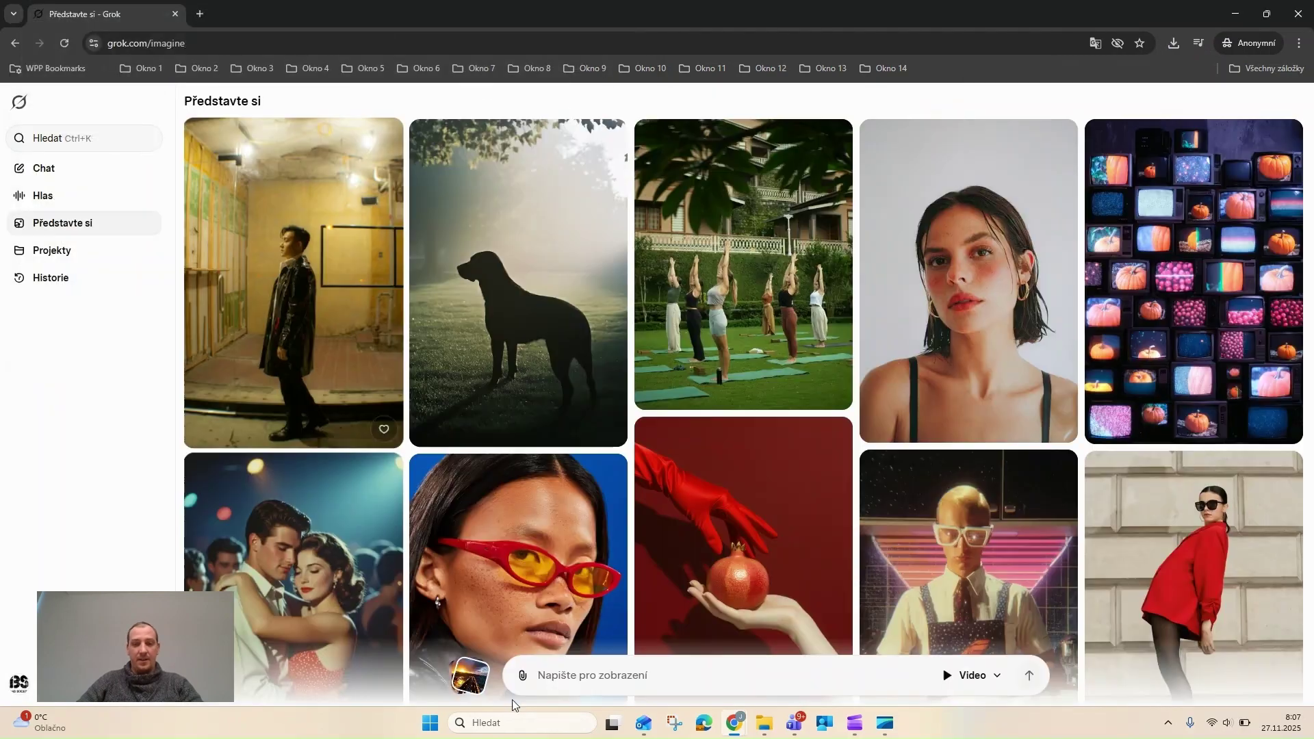
Upload the 3to4 image from Nová složka (2) as the starting frame for the fourth video.
{"action": "left_click", "coordinate": [523, 675]}
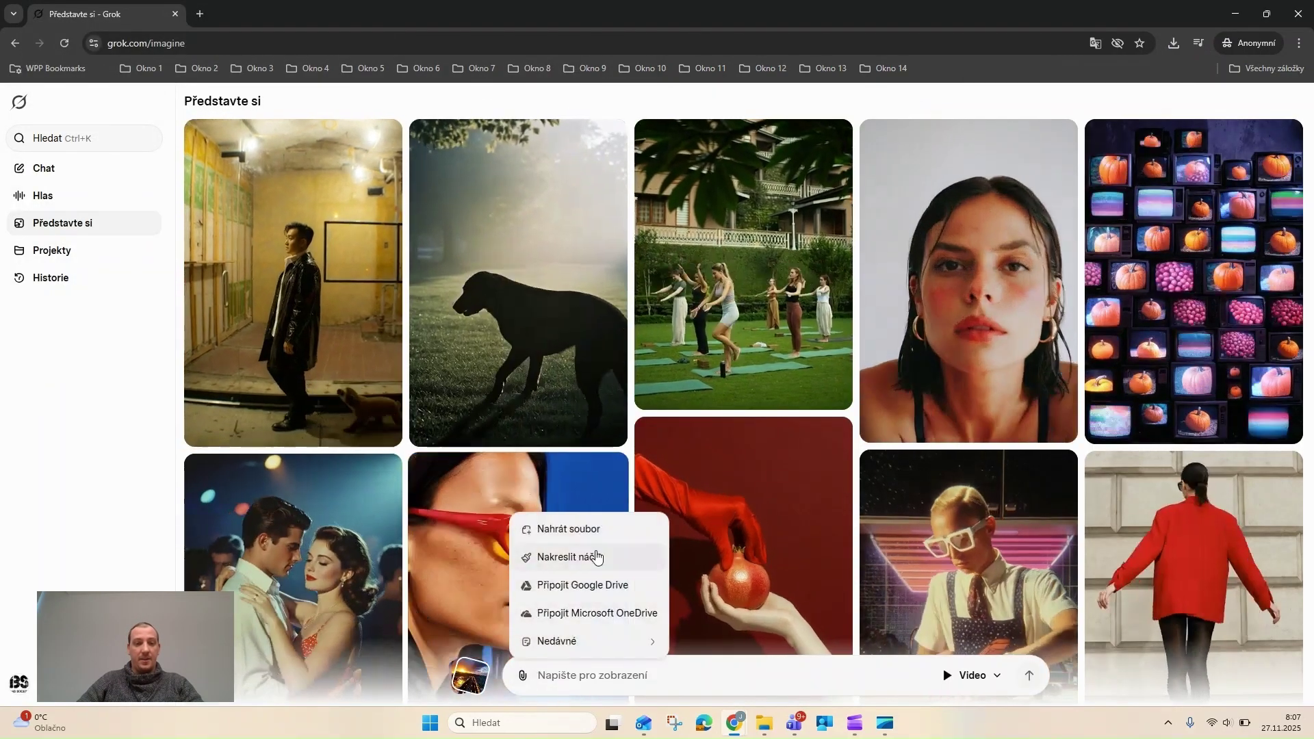
{"action": "left_click", "coordinate": [589, 540]}
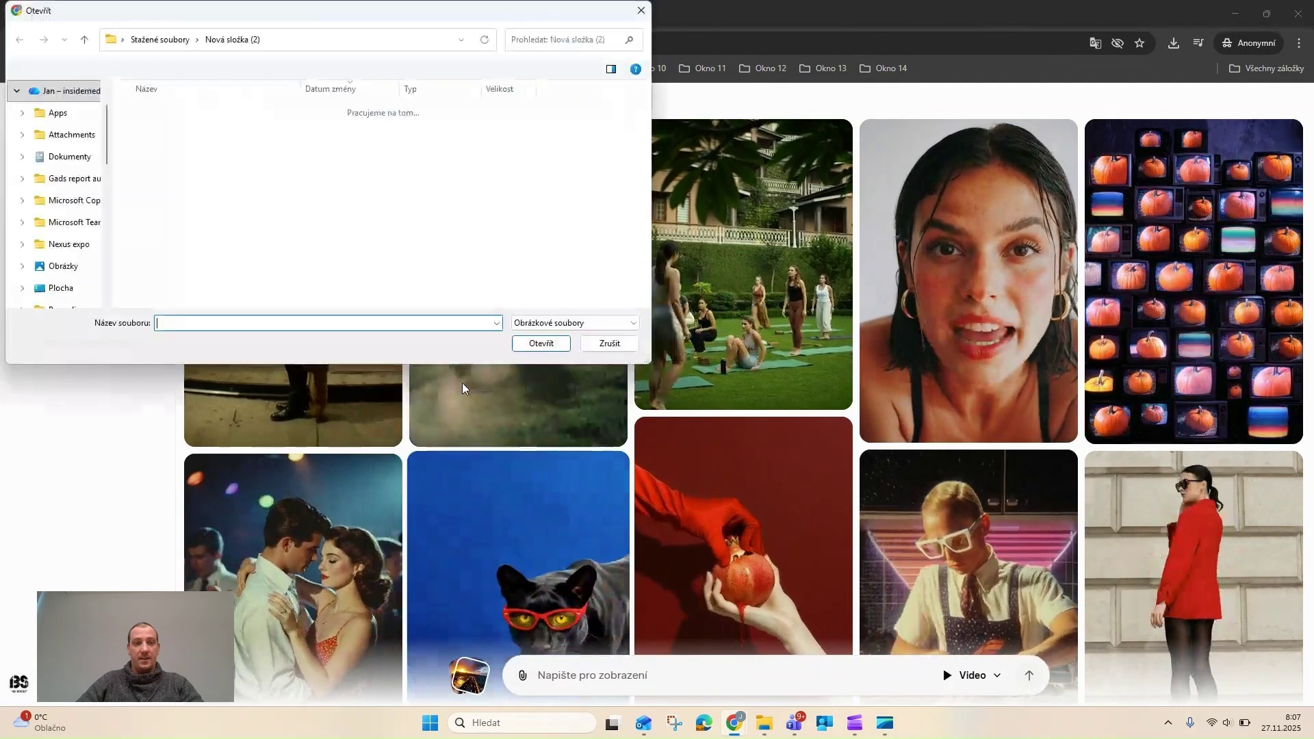
{"action": "left_click", "coordinate": [151, 130]}
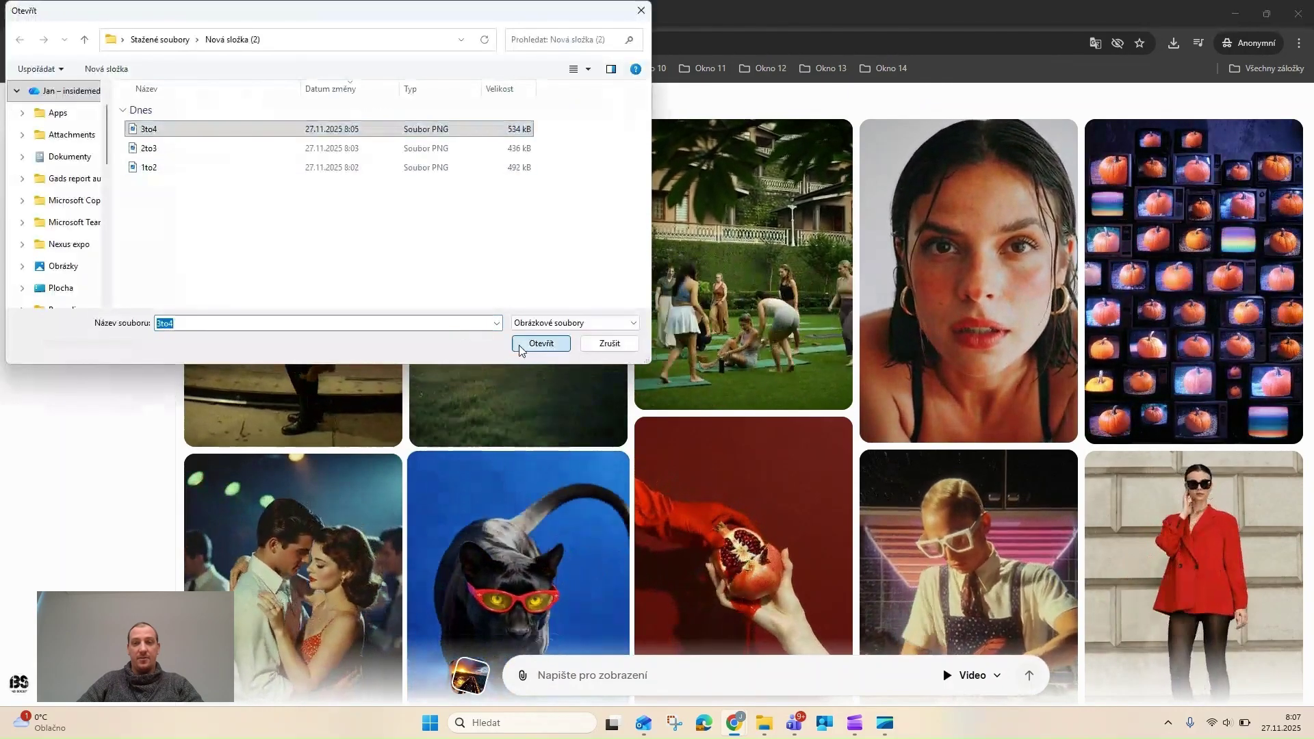
{"action": "left_click", "coordinate": [541, 343]}
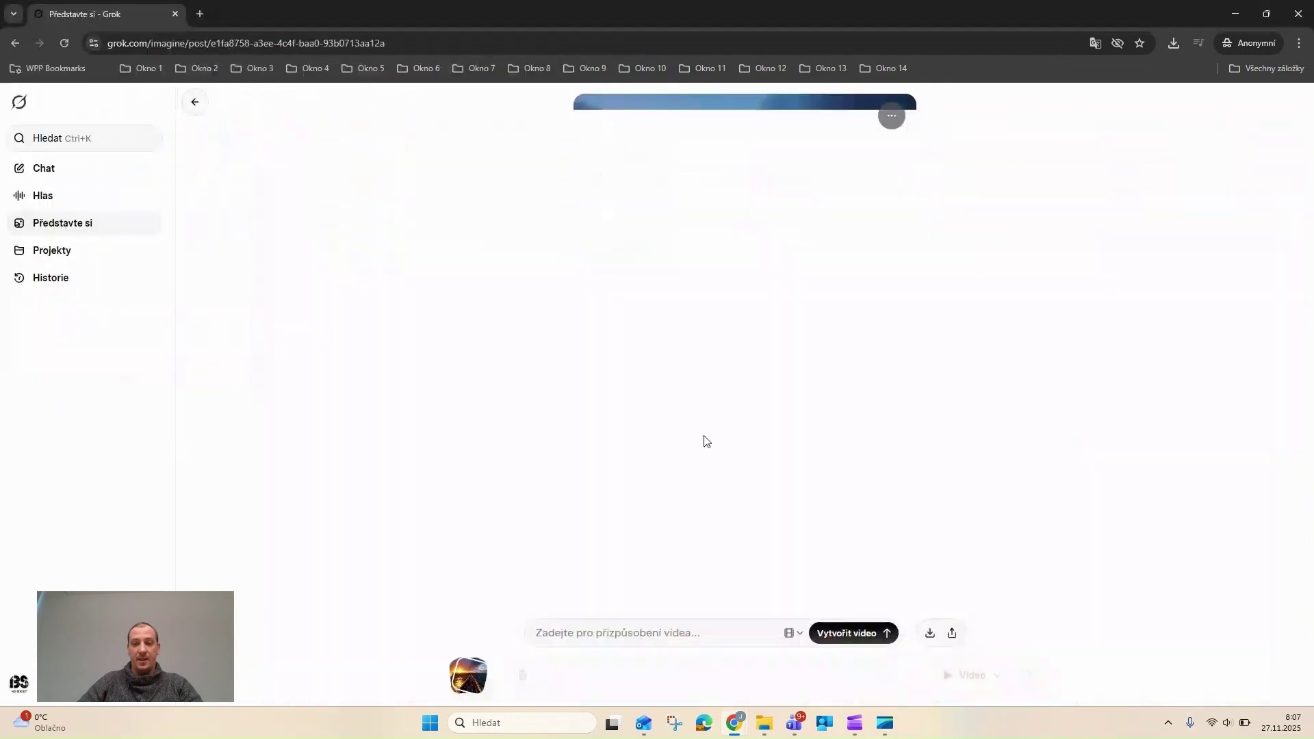
Generate the fourth video with the prompt "rollcoaster continue ride forward under the sea into the deep".
{"action": "type", "text": "rollcoaster ride forward under the sea into the deep"}
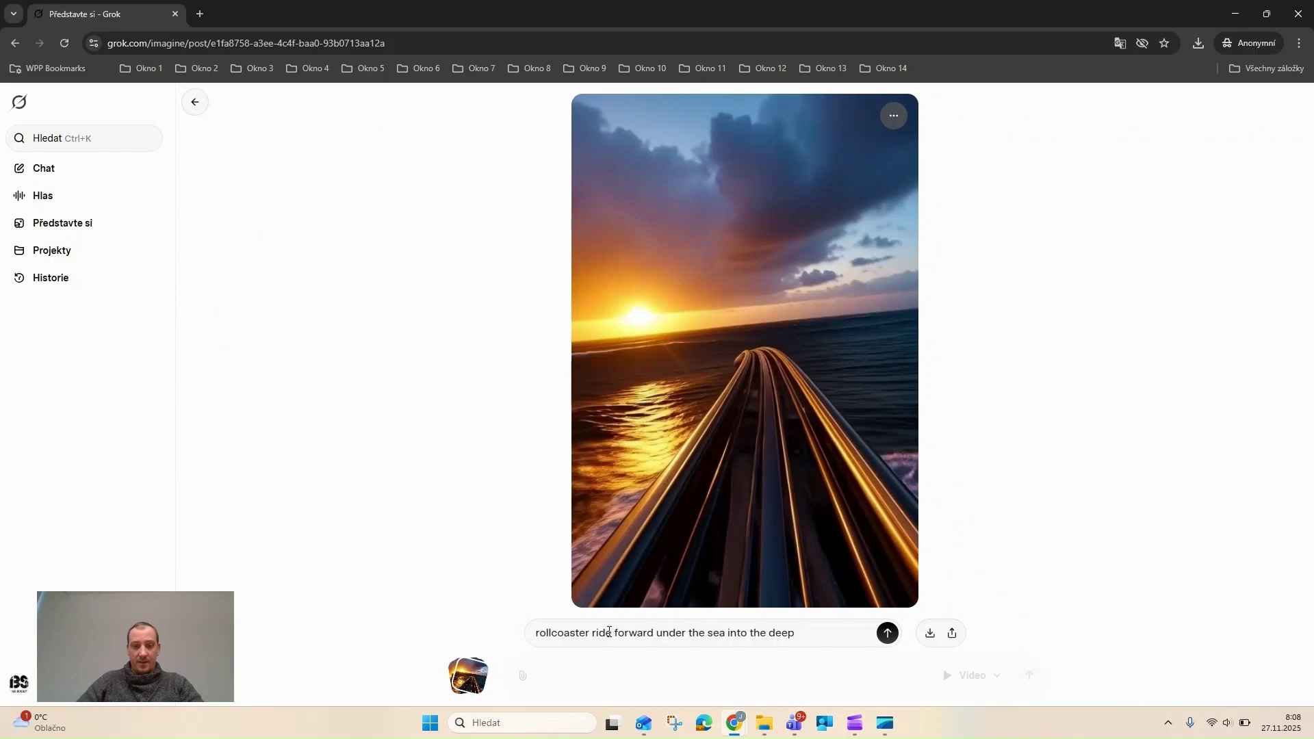
{"action": "double_click", "coordinate": [609, 631]}
{"action": "type", "text": "con"}
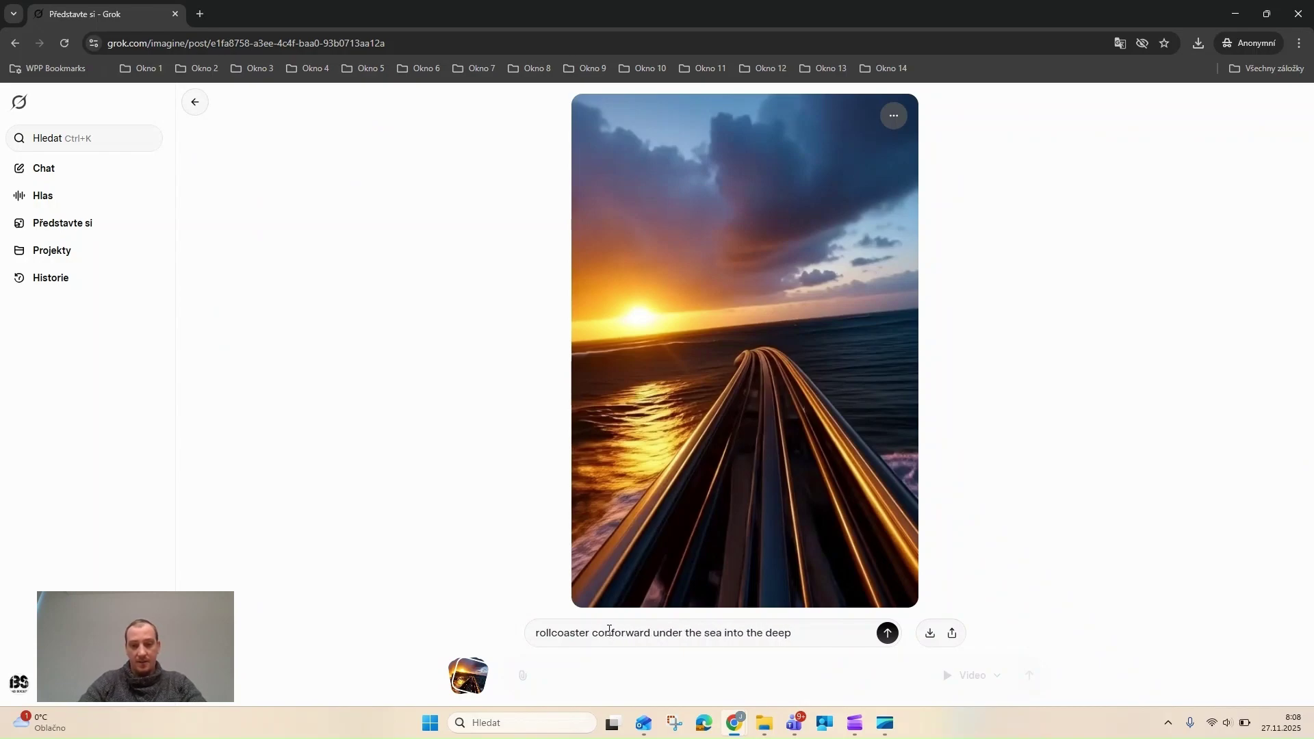
{"action": "type", "text": "tinue "}
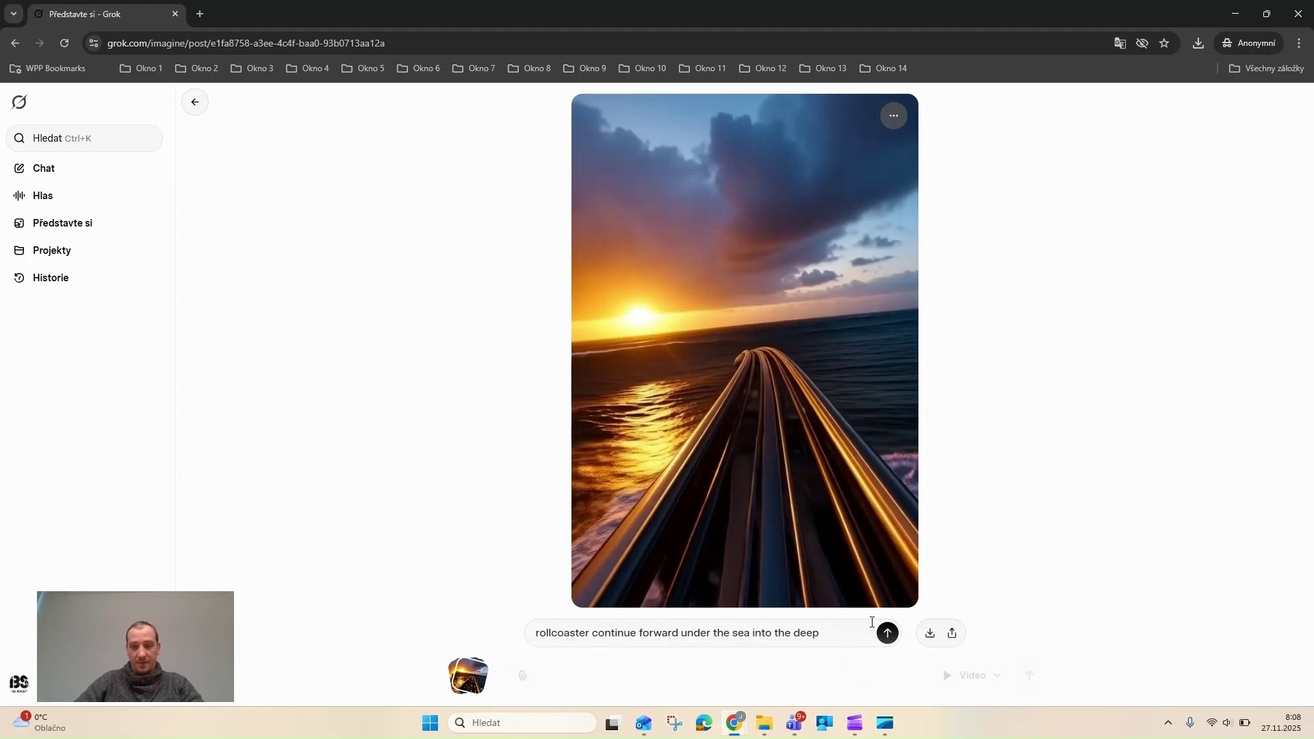
{"action": "type", "text": "rid"}
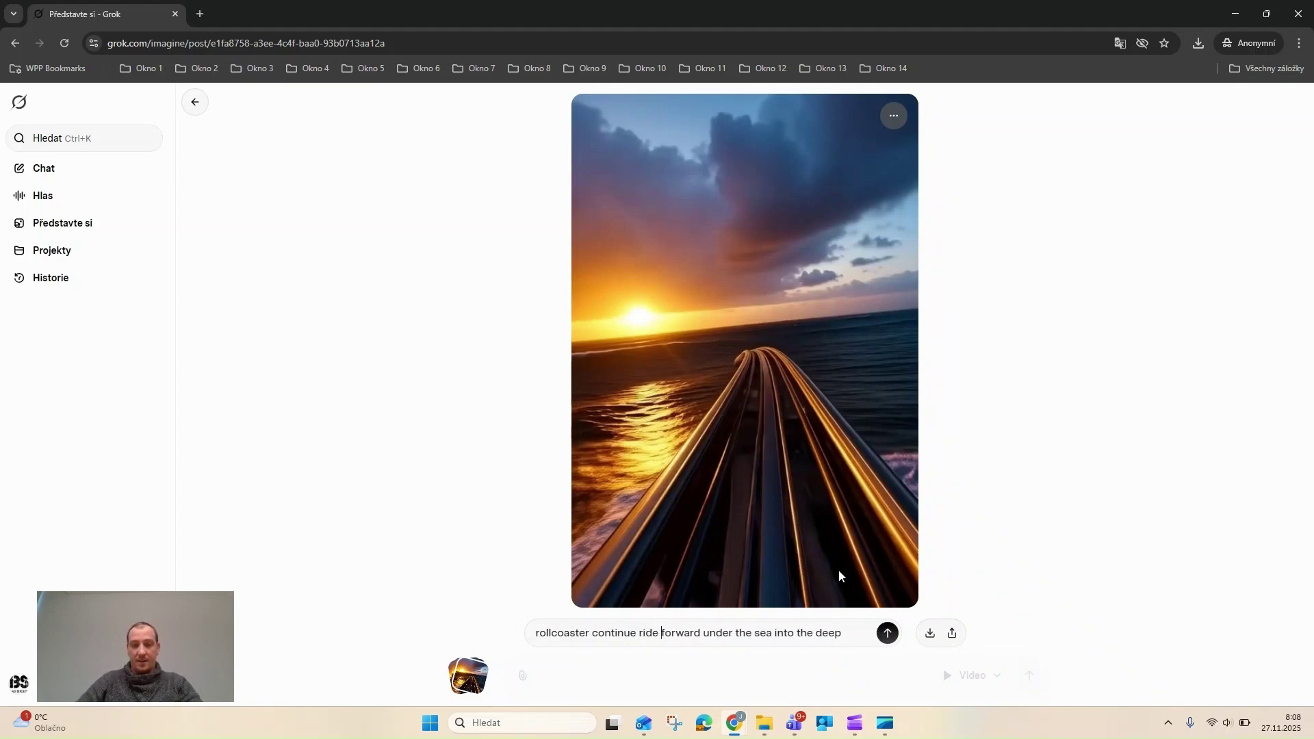
{"action": "left_click", "coordinate": [882, 634]}
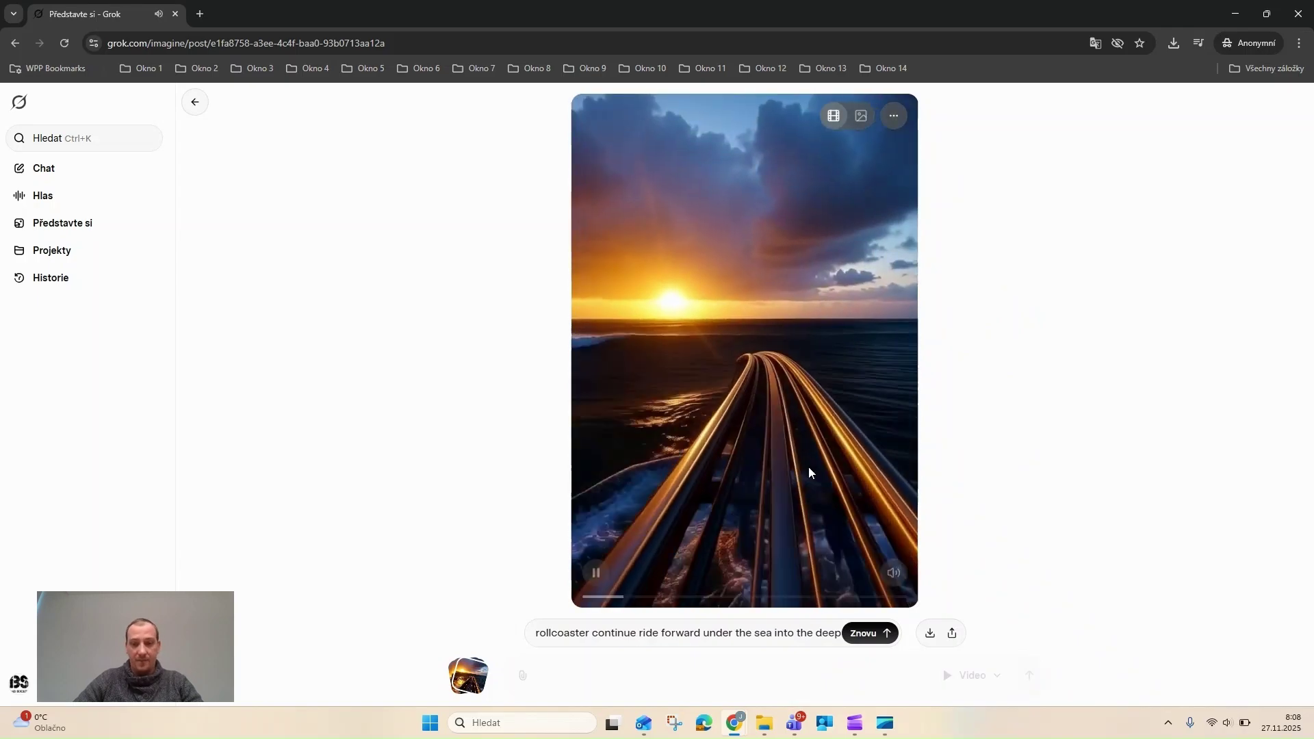
Pause the fourth video and download it as an MP4 named 4 in Nová složka (2).
{"action": "mouse_move", "coordinate": [657, 543]}
{"action": "left_click", "coordinate": [596, 575]}
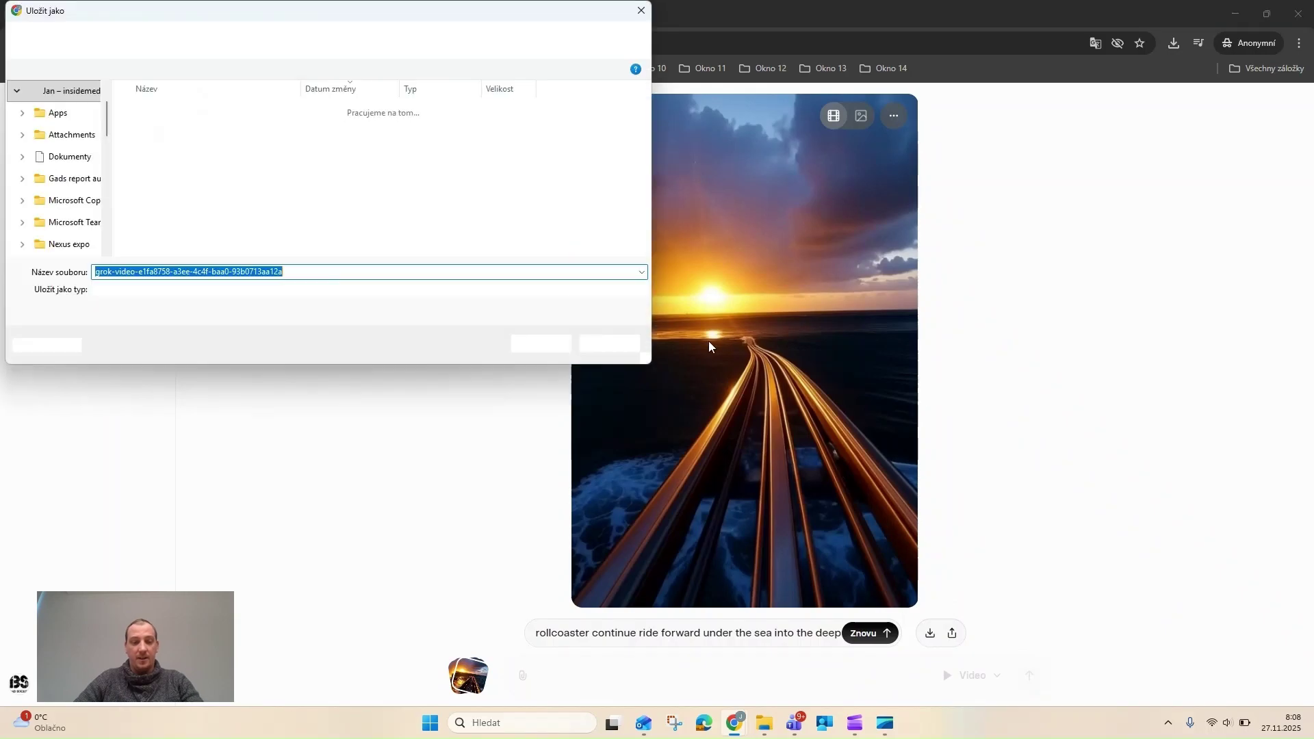
{"action": "type", "text": "4"}
{"action": "key", "text": "Return"}
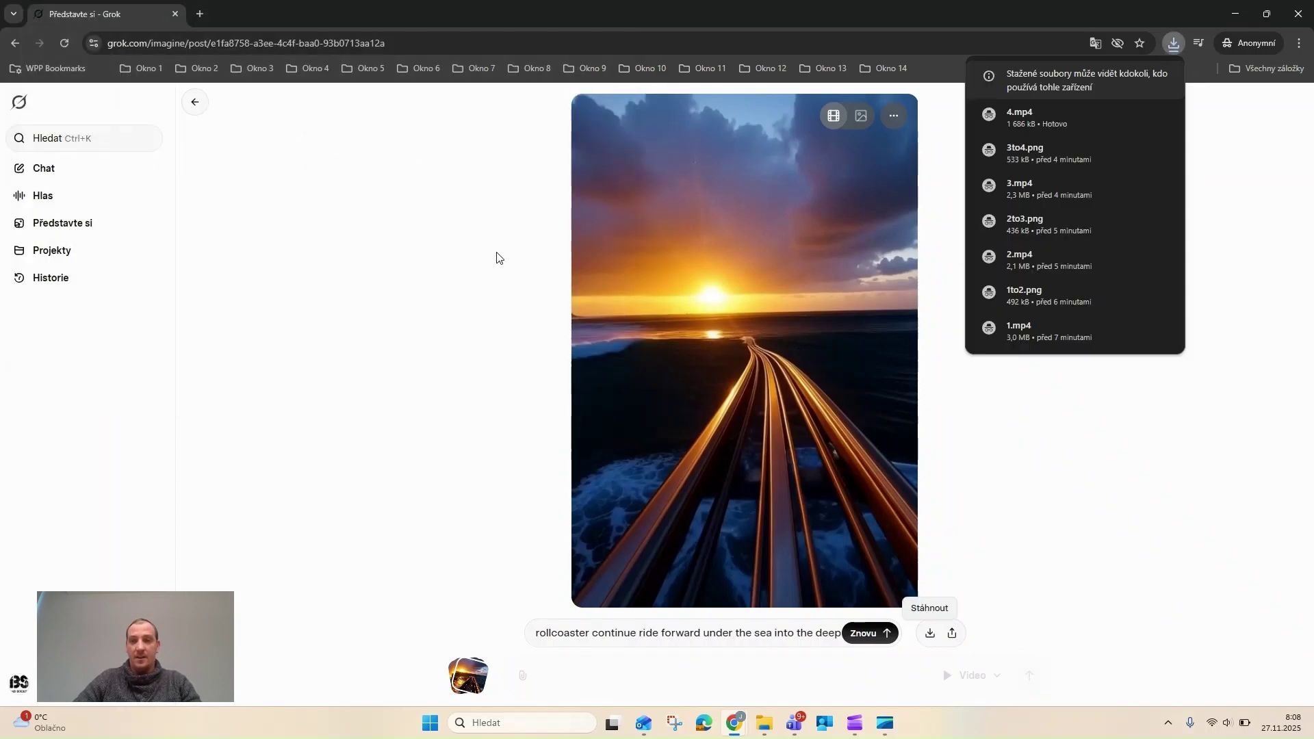
{"action": "left_click", "coordinate": [496, 258]}
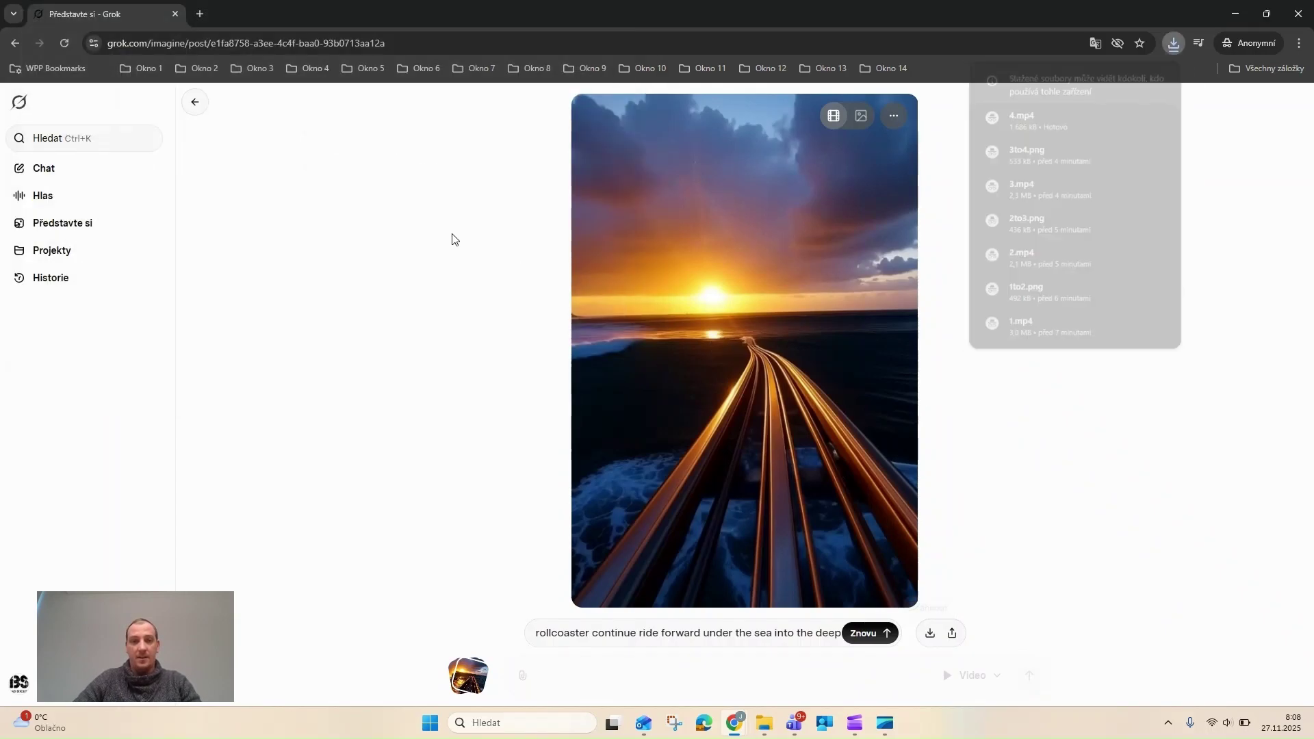
Close the Grok window, switch to the CapCut project and open the Nová složka (2) folder in File Explorer.
{"action": "left_click", "coordinate": [1298, 21]}
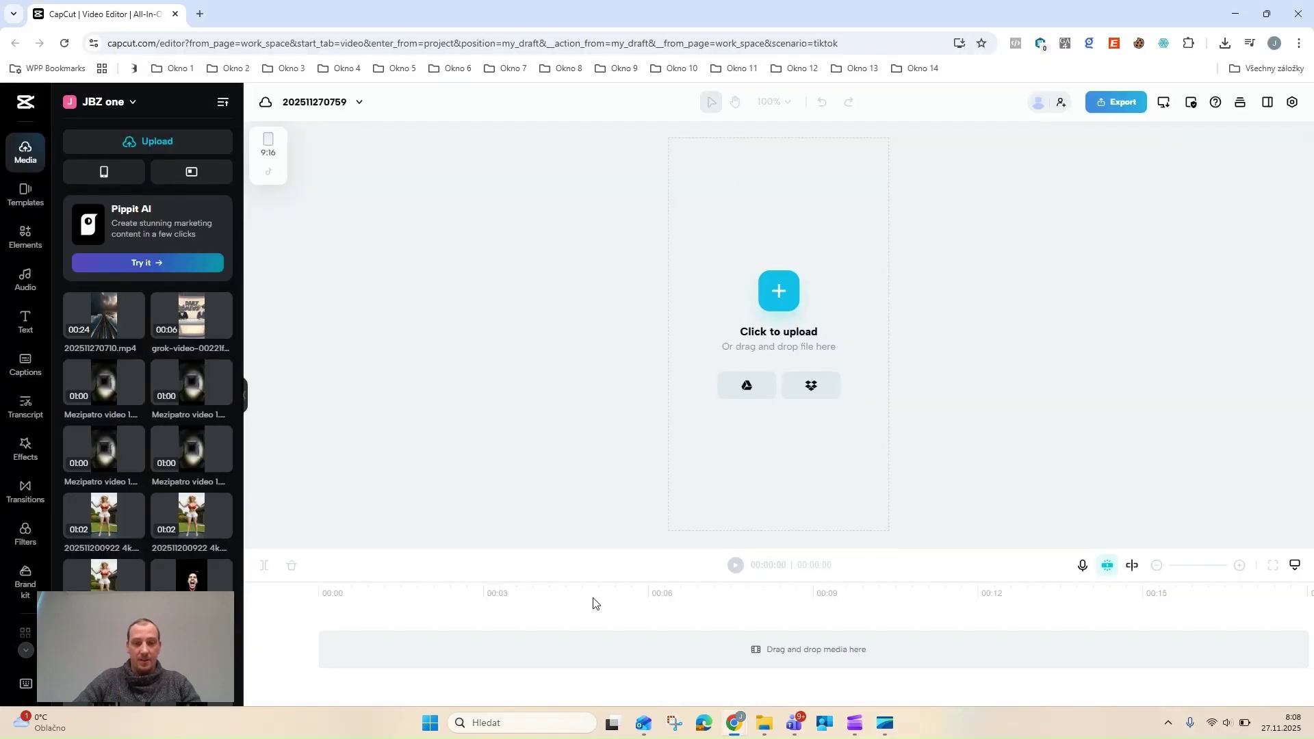
{"action": "mouse_move", "coordinate": [765, 723]}
{"action": "left_click", "coordinate": [691, 668]}
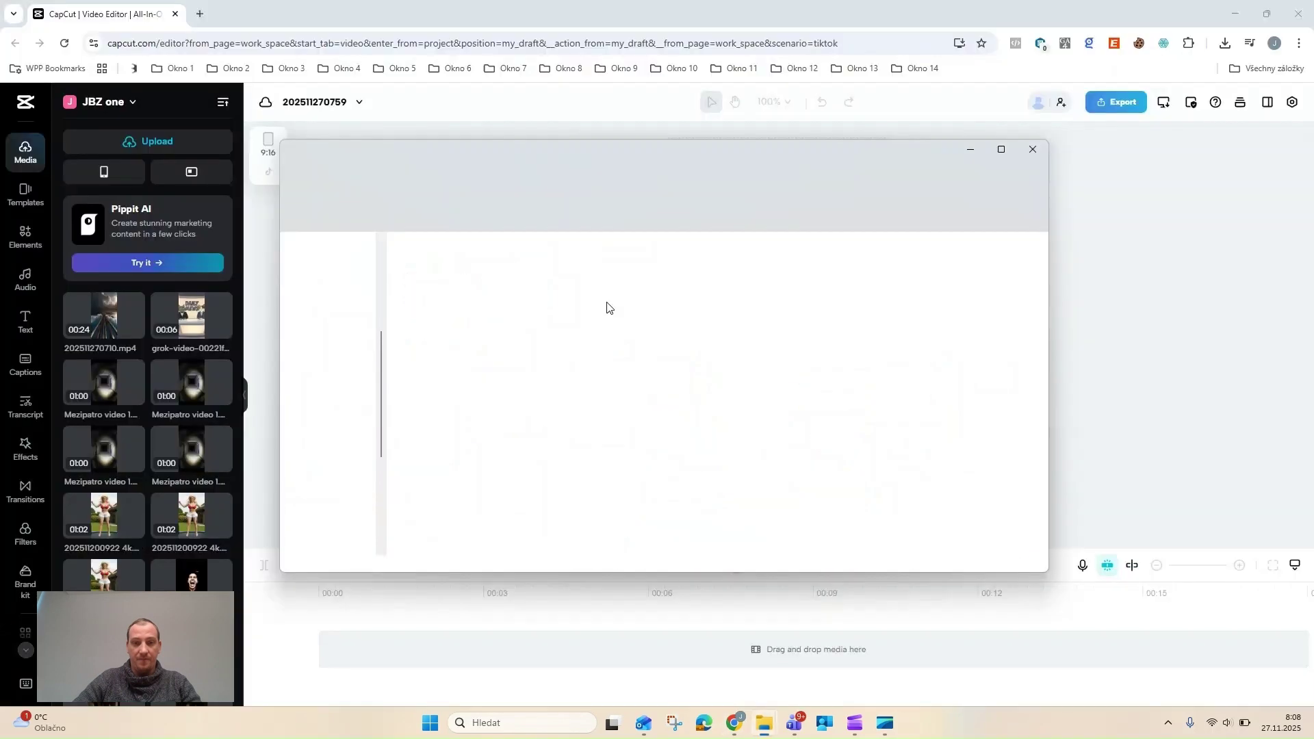
{"action": "scroll", "coordinate": [597, 467], "scroll_direction": "up", "scroll_amount": 1}
{"action": "double_click", "coordinate": [566, 314]}
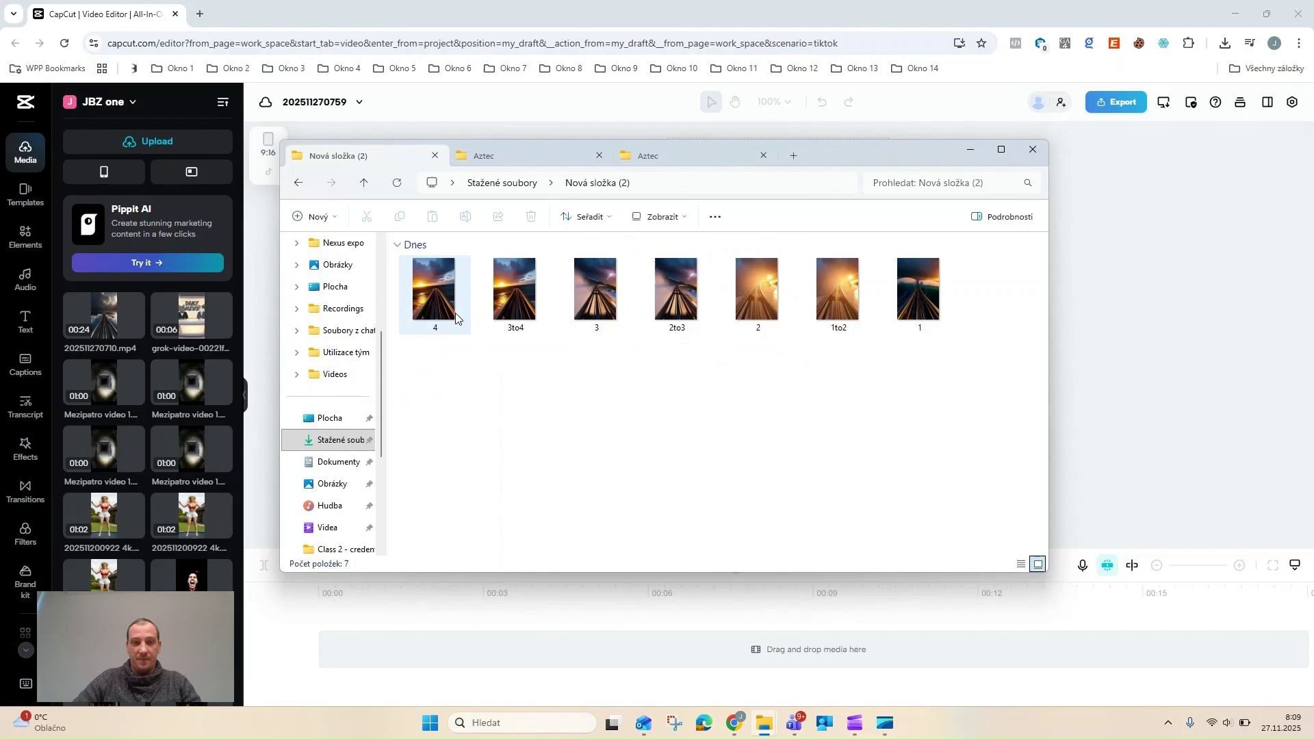
Select the video files 1, 2, 3 and 4 in Nová složka (2) and upload them to the CapCut project media.
{"action": "left_click", "coordinate": [456, 319]}
{"action": "left_click", "coordinate": [888, 306]}
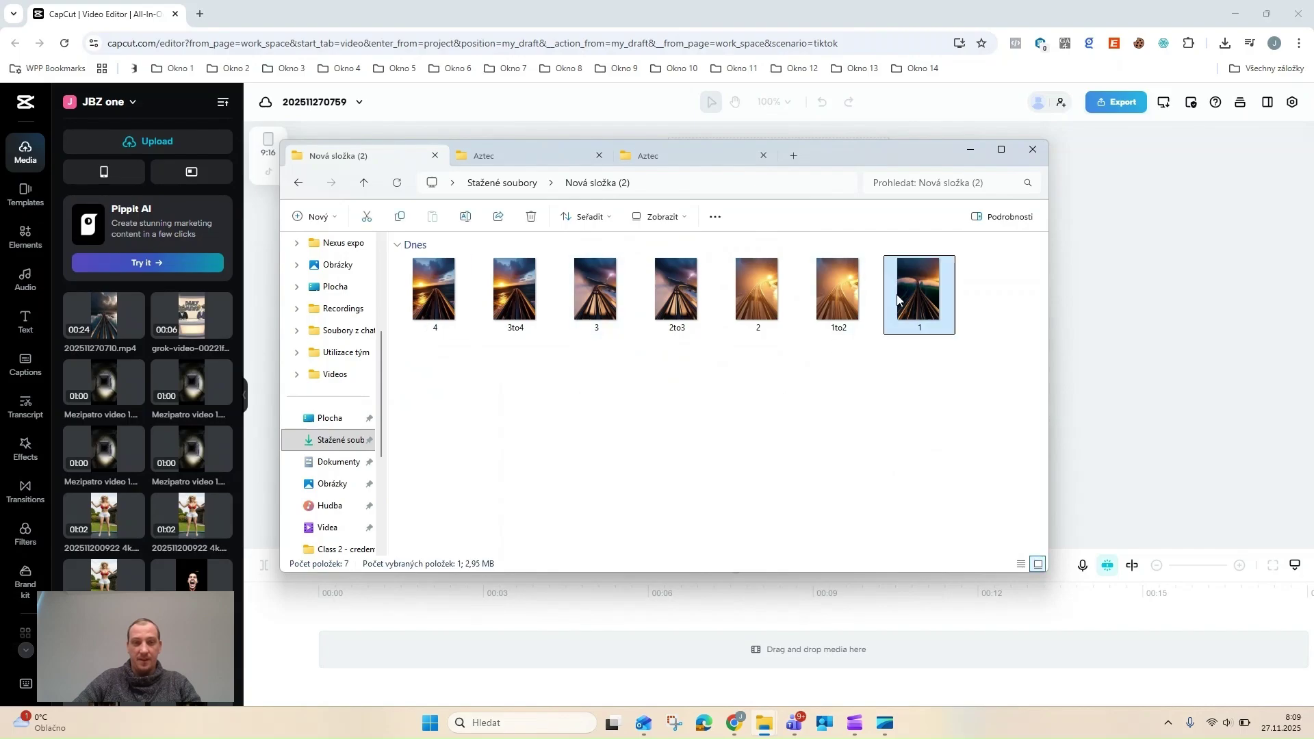
{"action": "left_click", "coordinate": [773, 304], "text": "ctrl"}
{"action": "left_click", "coordinate": [595, 298], "text": "ctrl"}
{"action": "left_click", "coordinate": [436, 306], "text": "ctrl"}
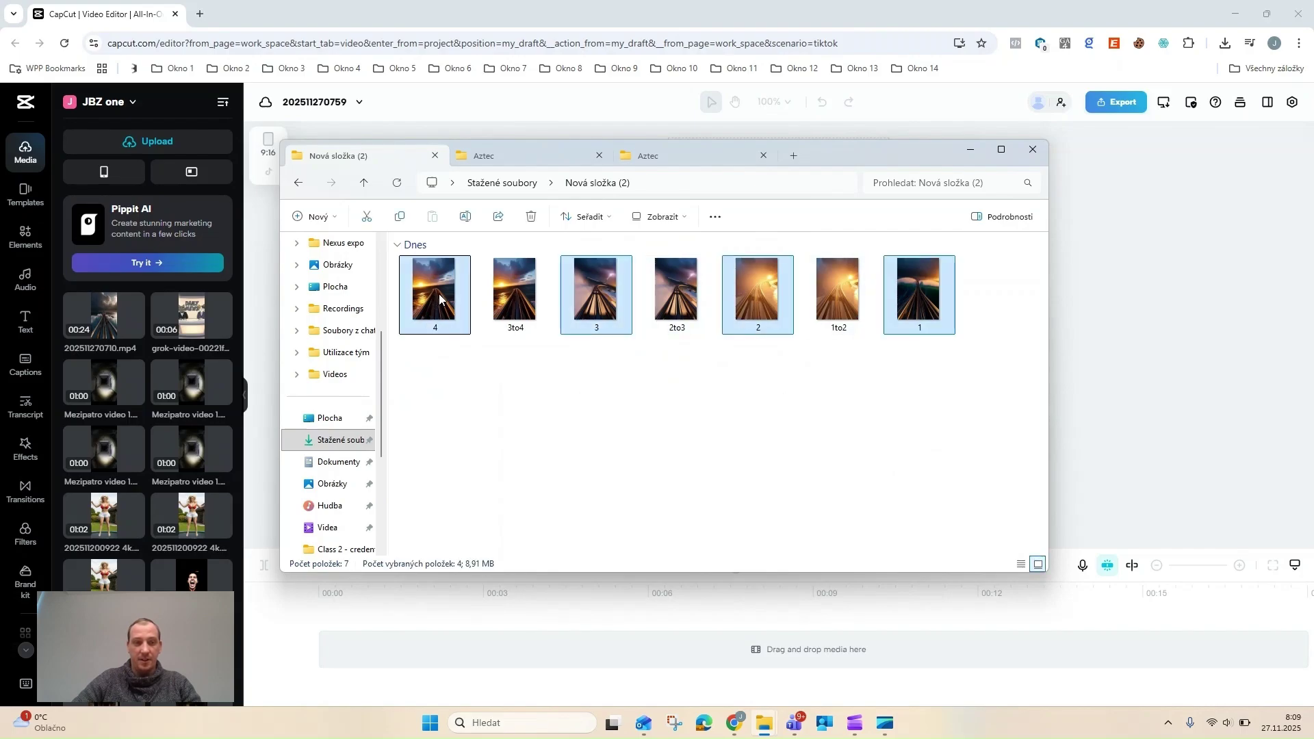
{"action": "left_click_drag", "start_coordinate": [439, 298], "coordinate": [113, 367]}
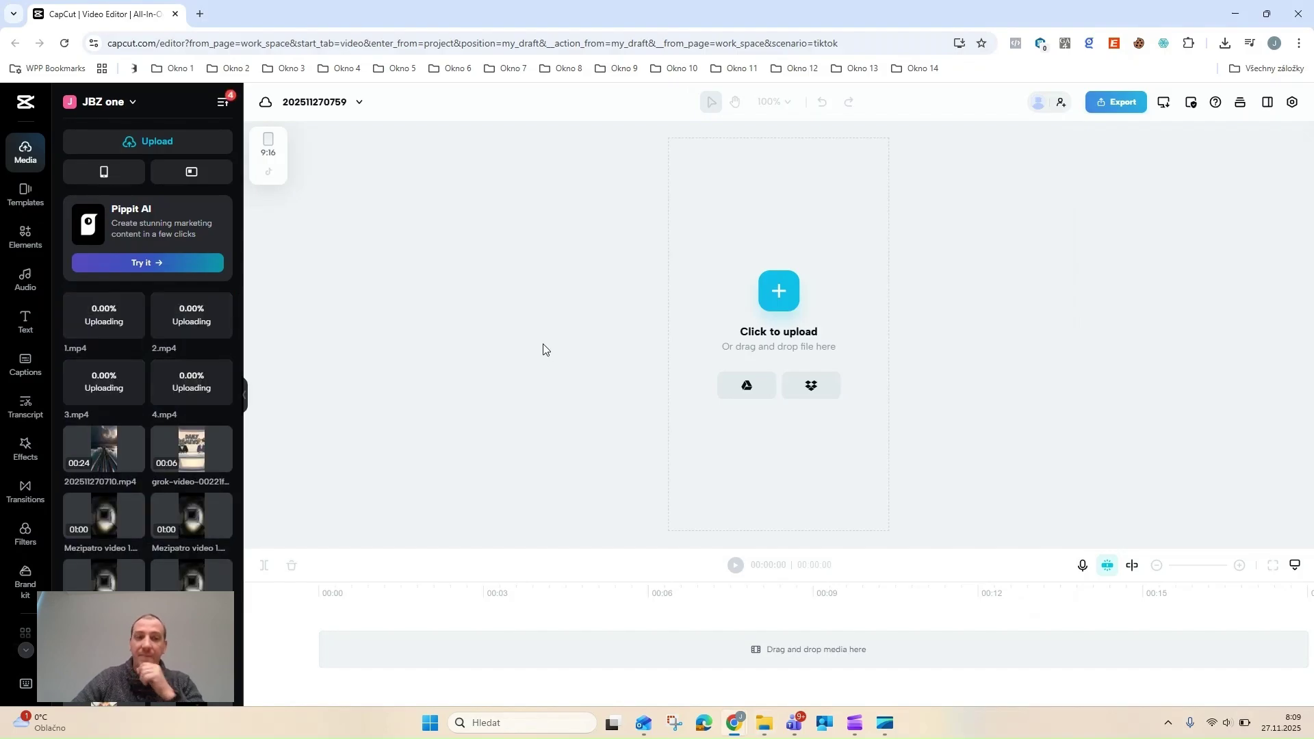
Add 1.mp4 to the timeline and crop the clip to a 9:16 aspect ratio.
{"action": "left_click", "coordinate": [267, 147]}
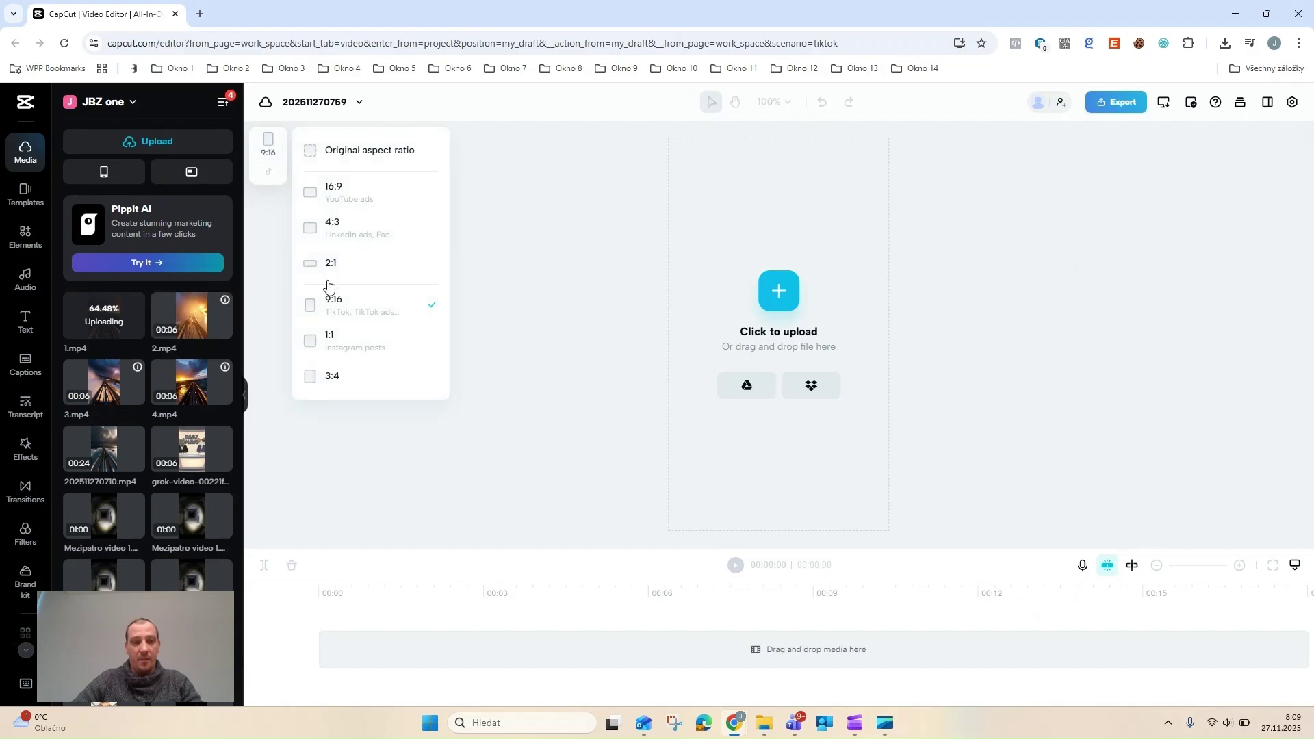
{"action": "left_click", "coordinate": [531, 228]}
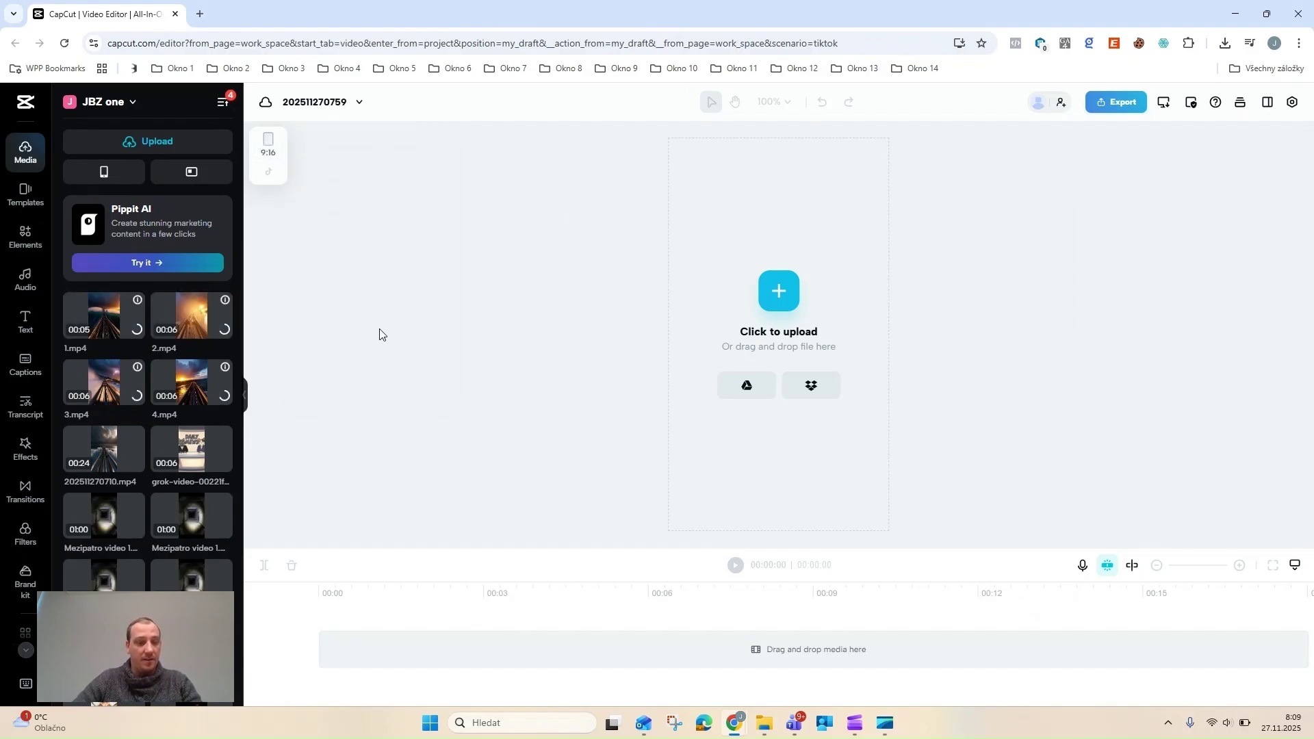
{"action": "left_click", "coordinate": [99, 318]}
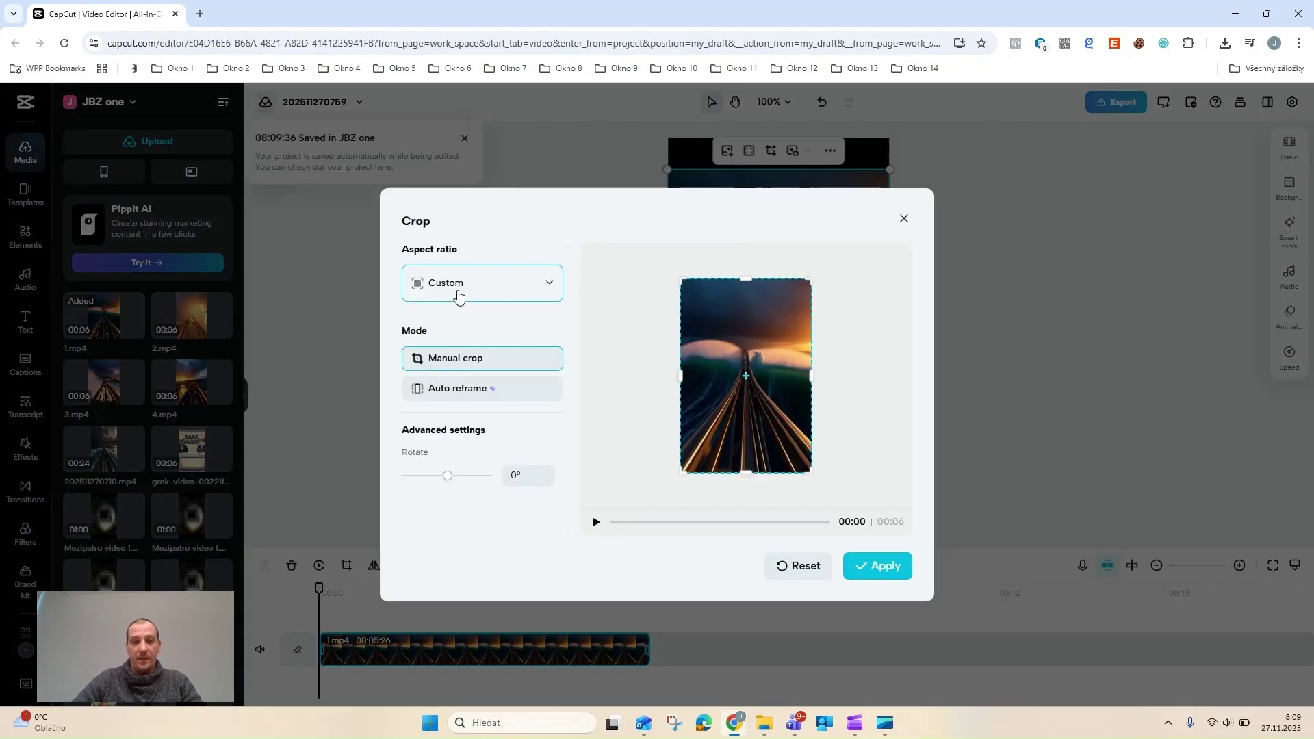
{"action": "left_click", "coordinate": [458, 295]}
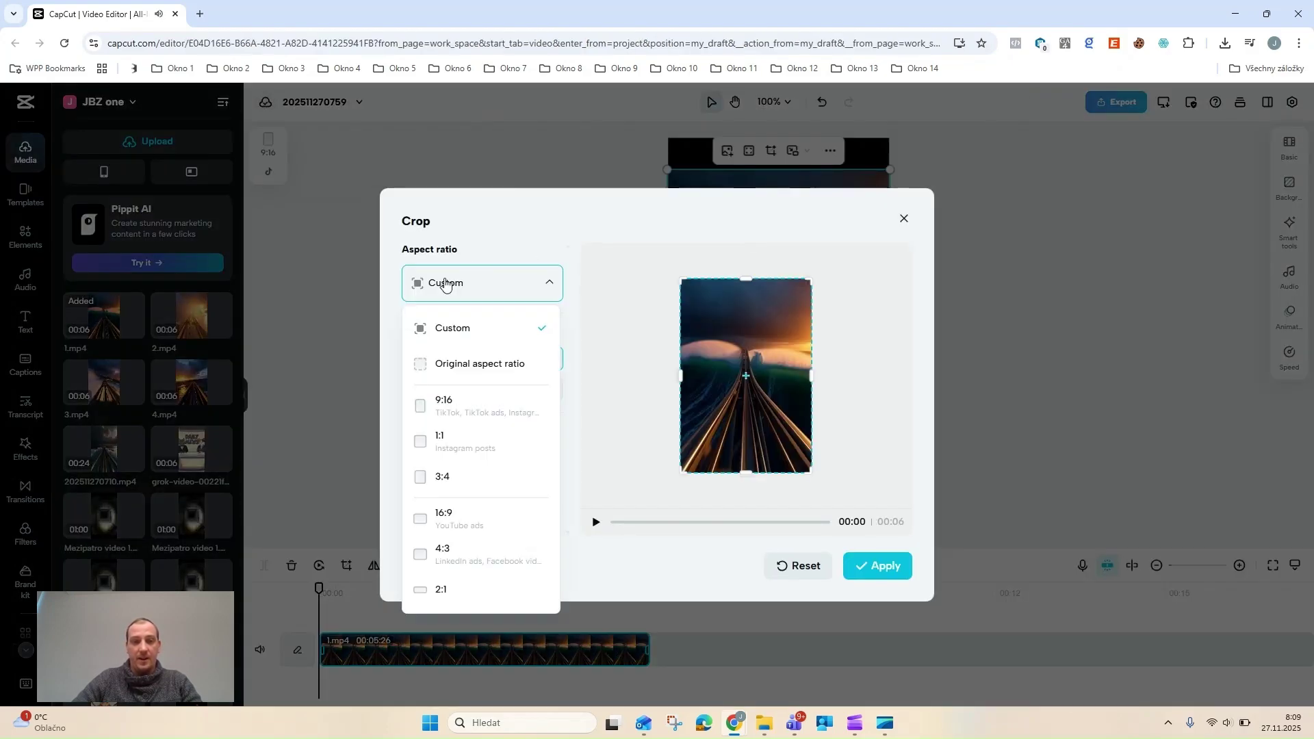
{"action": "left_click", "coordinate": [437, 405]}
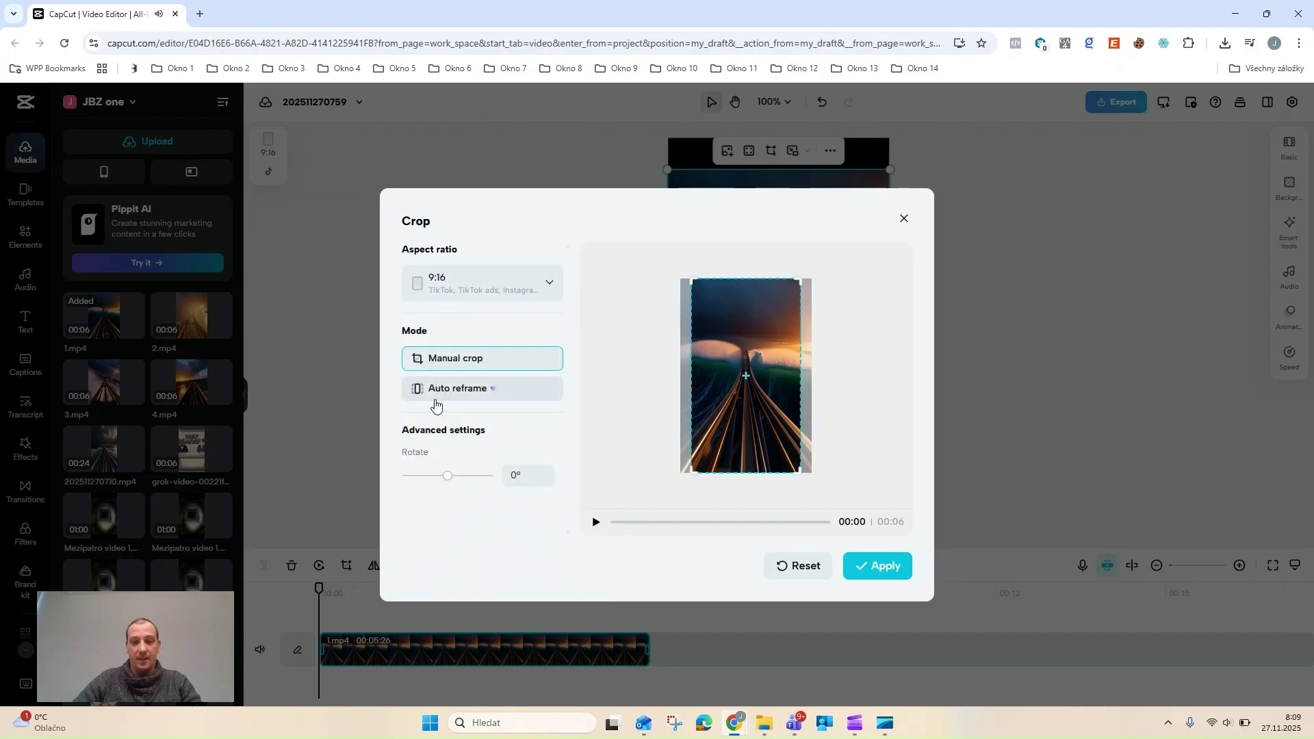
{"action": "left_click", "coordinate": [883, 566]}
{"action": "left_click", "coordinate": [655, 619]}
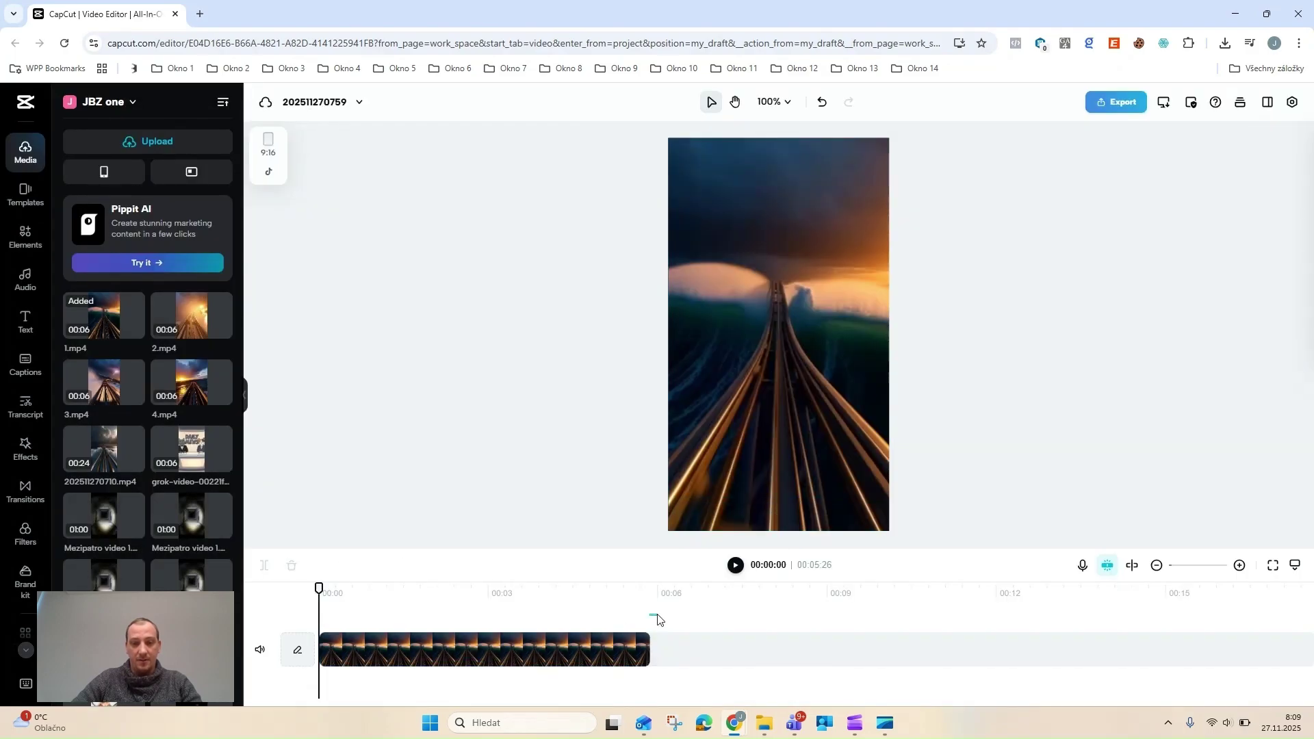
Add 2.mp4 to the timeline directly after the first clip and crop it to a 9:16 aspect ratio.
{"action": "left_click", "coordinate": [684, 584]}
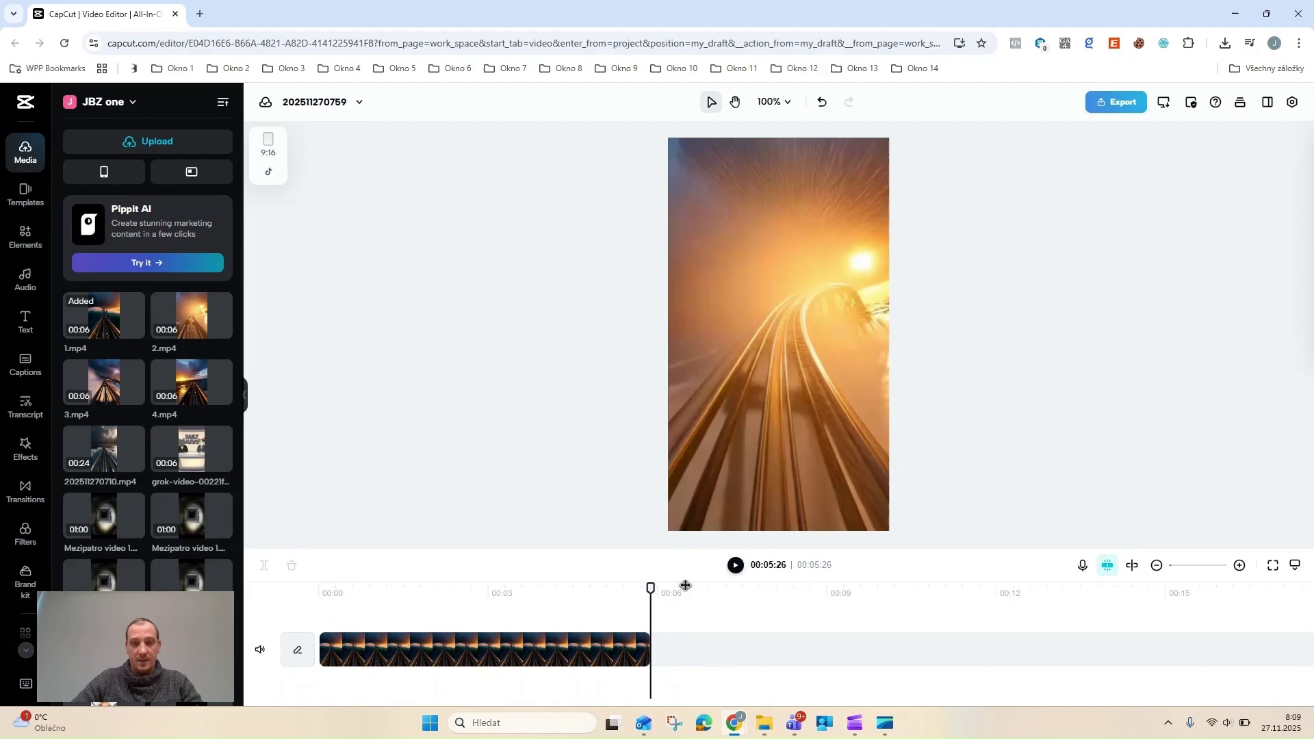
{"action": "left_click", "coordinate": [187, 322]}
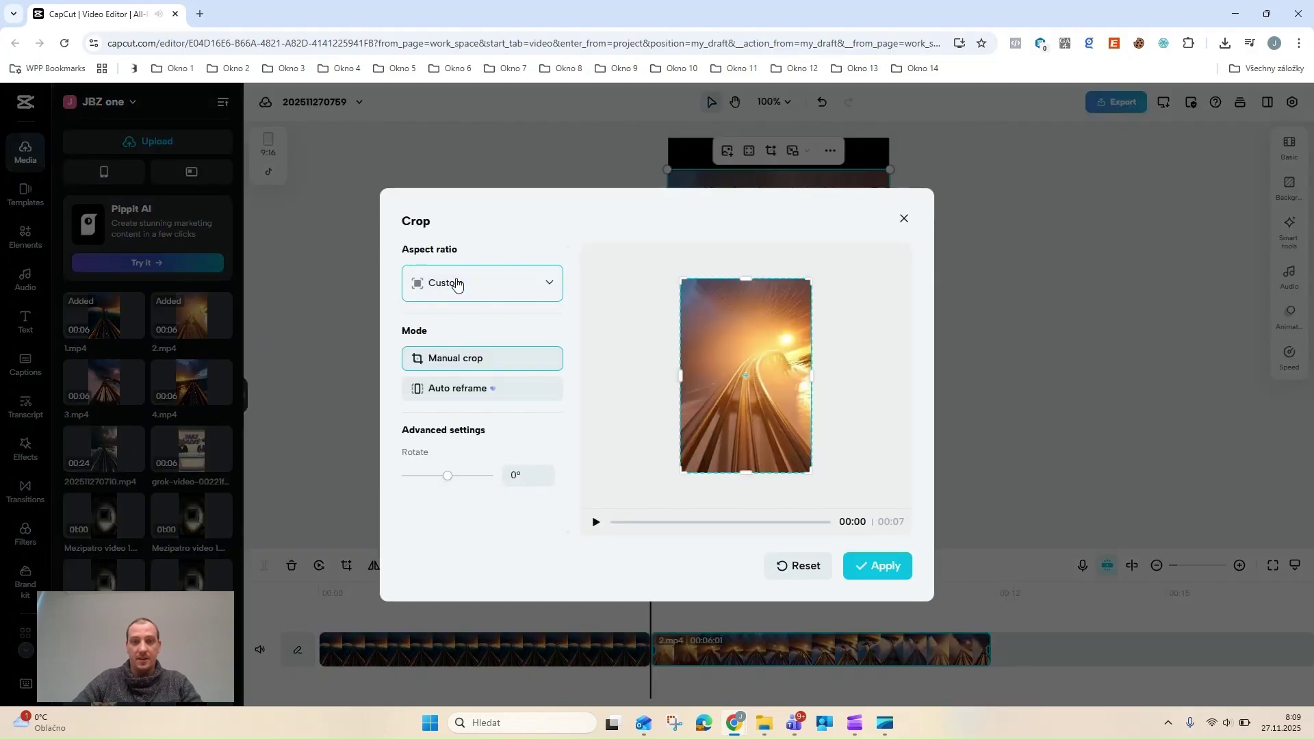
{"action": "left_click", "coordinate": [457, 282]}
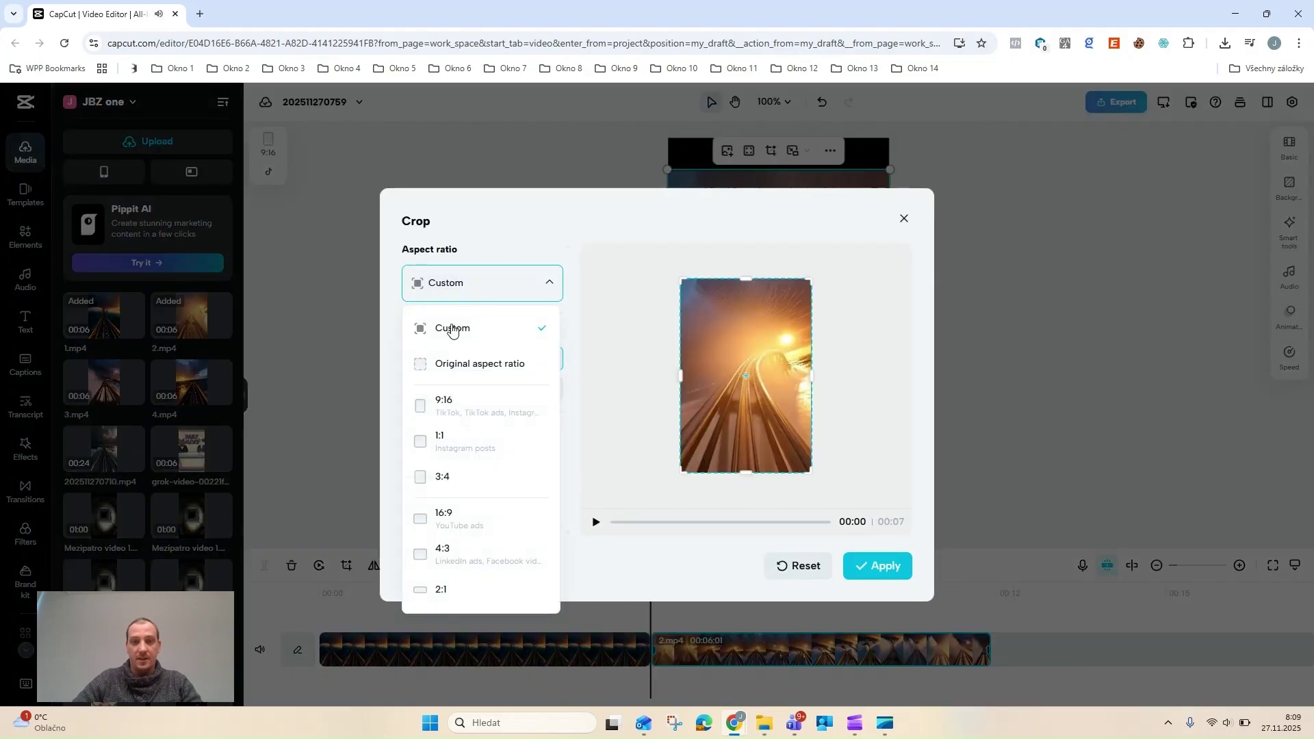
{"action": "left_click", "coordinate": [463, 404]}
{"action": "left_click", "coordinate": [880, 567]}
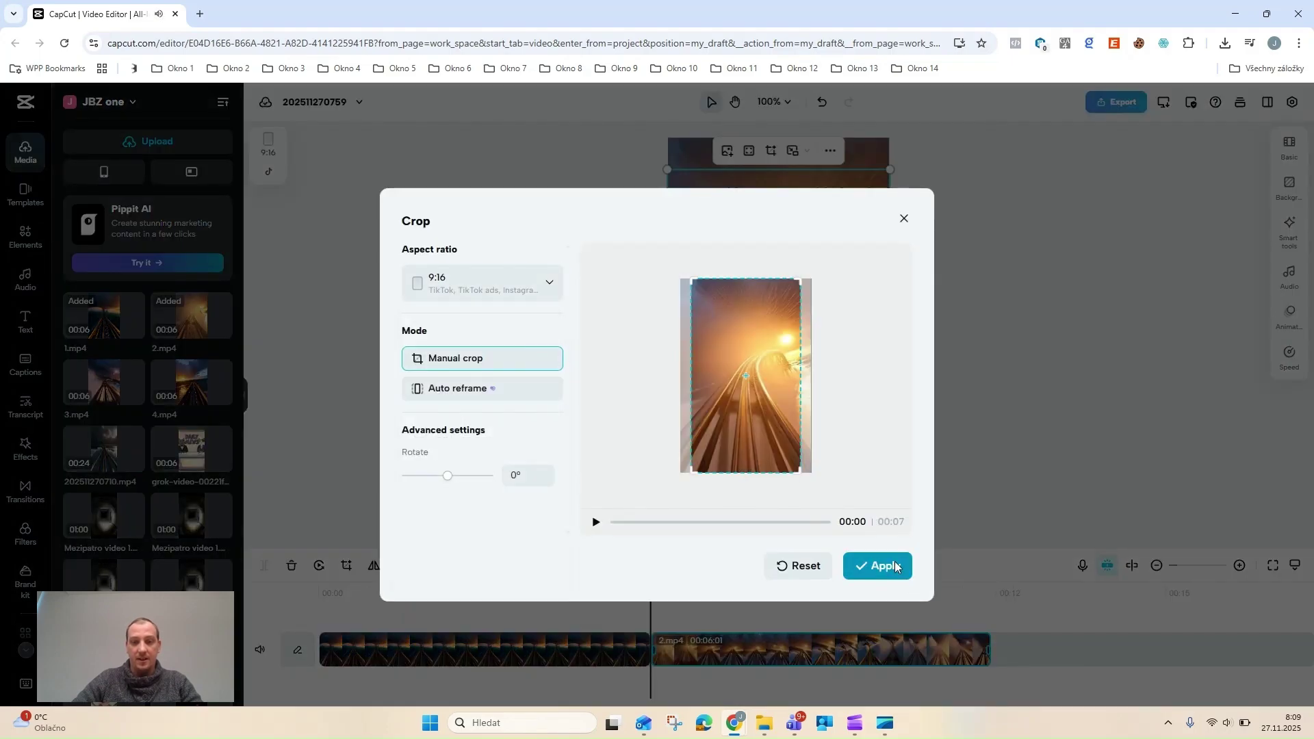
Place 3.mp4 at the end of the second clip on the timeline and crop it to 9:16.
{"action": "left_click_drag", "start_coordinate": [648, 585], "coordinate": [1018, 581]}
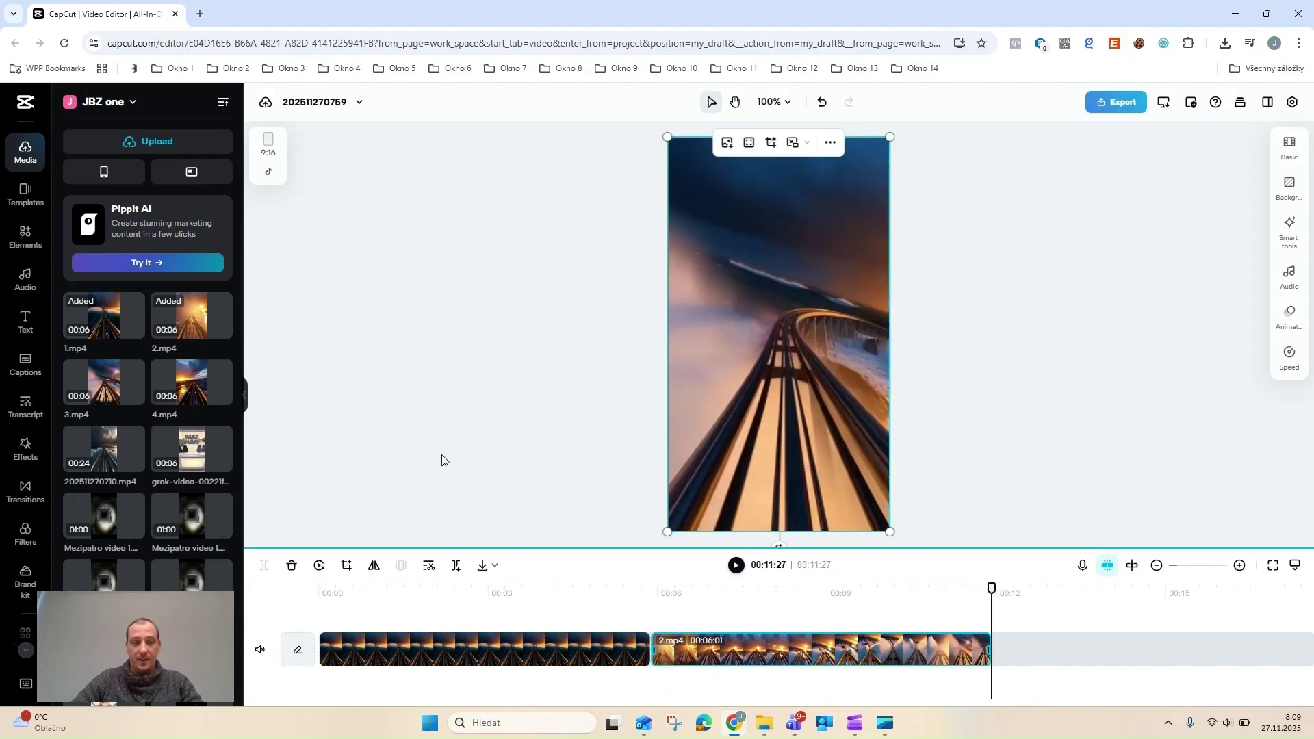
{"action": "left_click", "coordinate": [110, 386]}
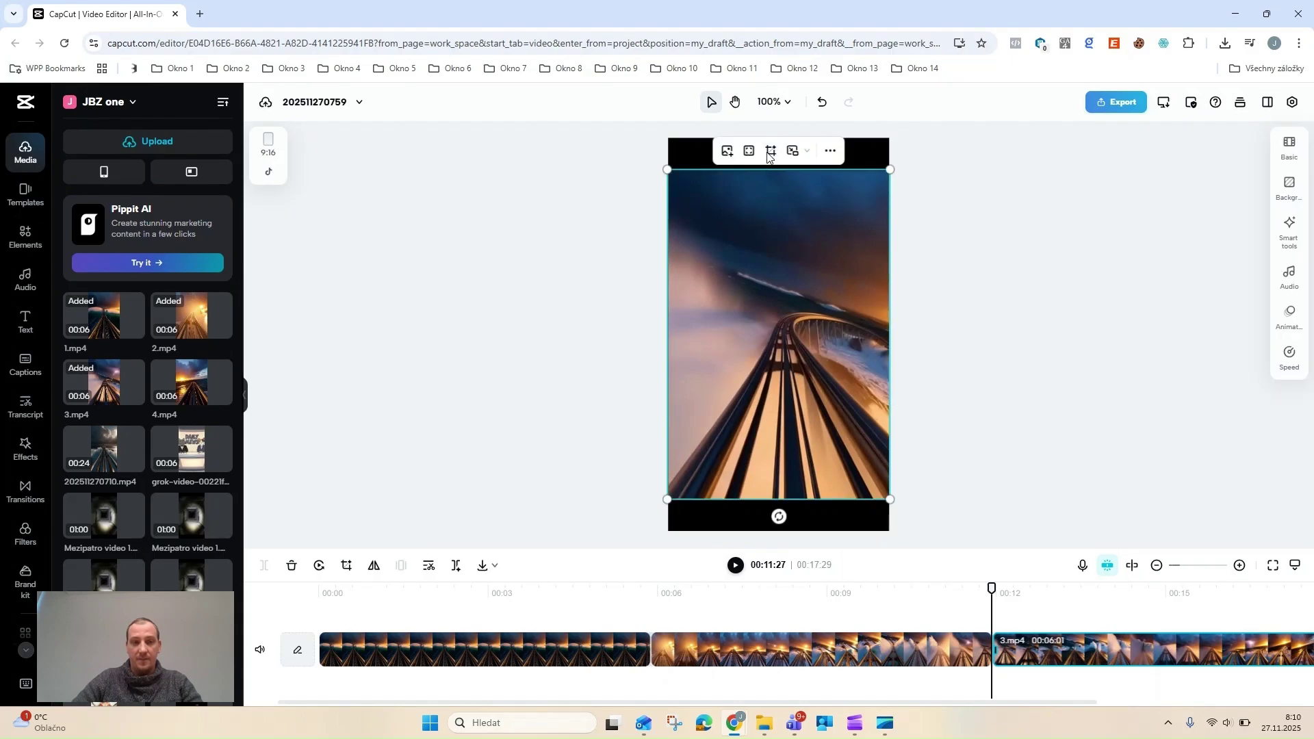
{"action": "left_click", "coordinate": [771, 151]}
{"action": "left_click", "coordinate": [441, 284]}
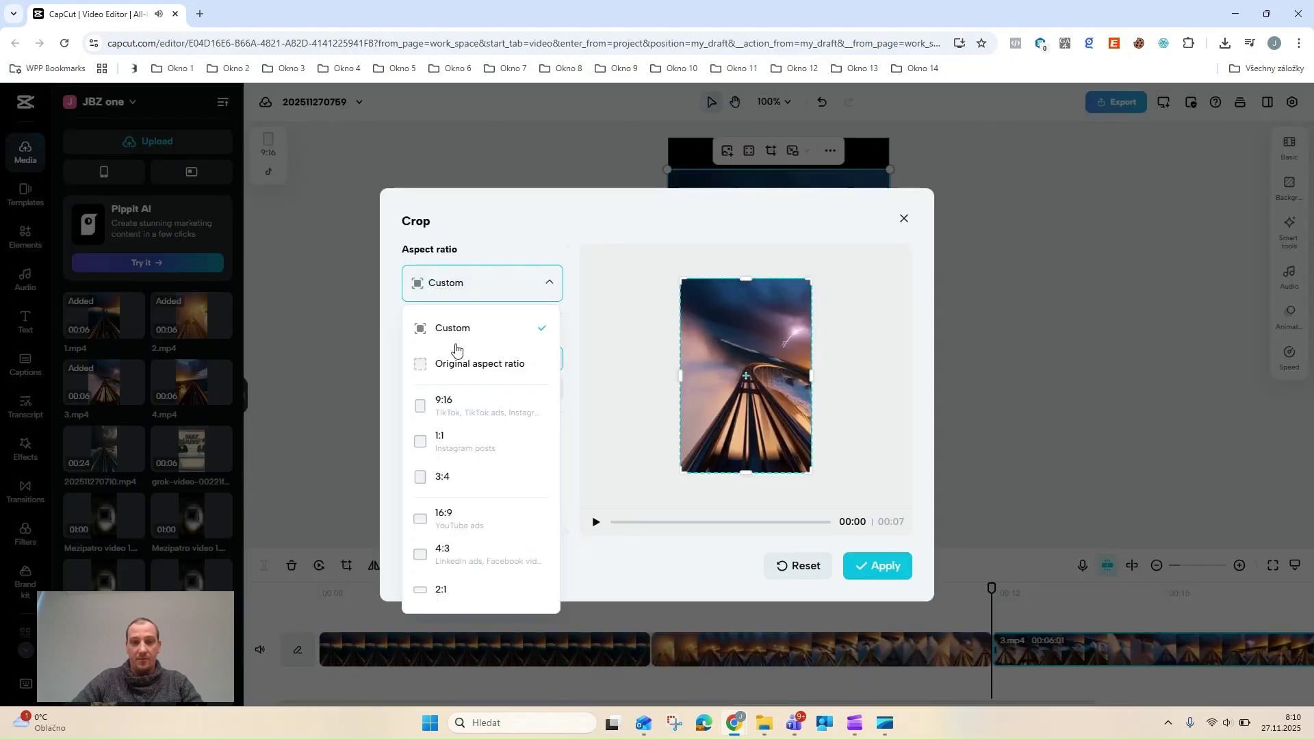
{"action": "left_click", "coordinate": [461, 410]}
{"action": "left_click", "coordinate": [859, 565]}
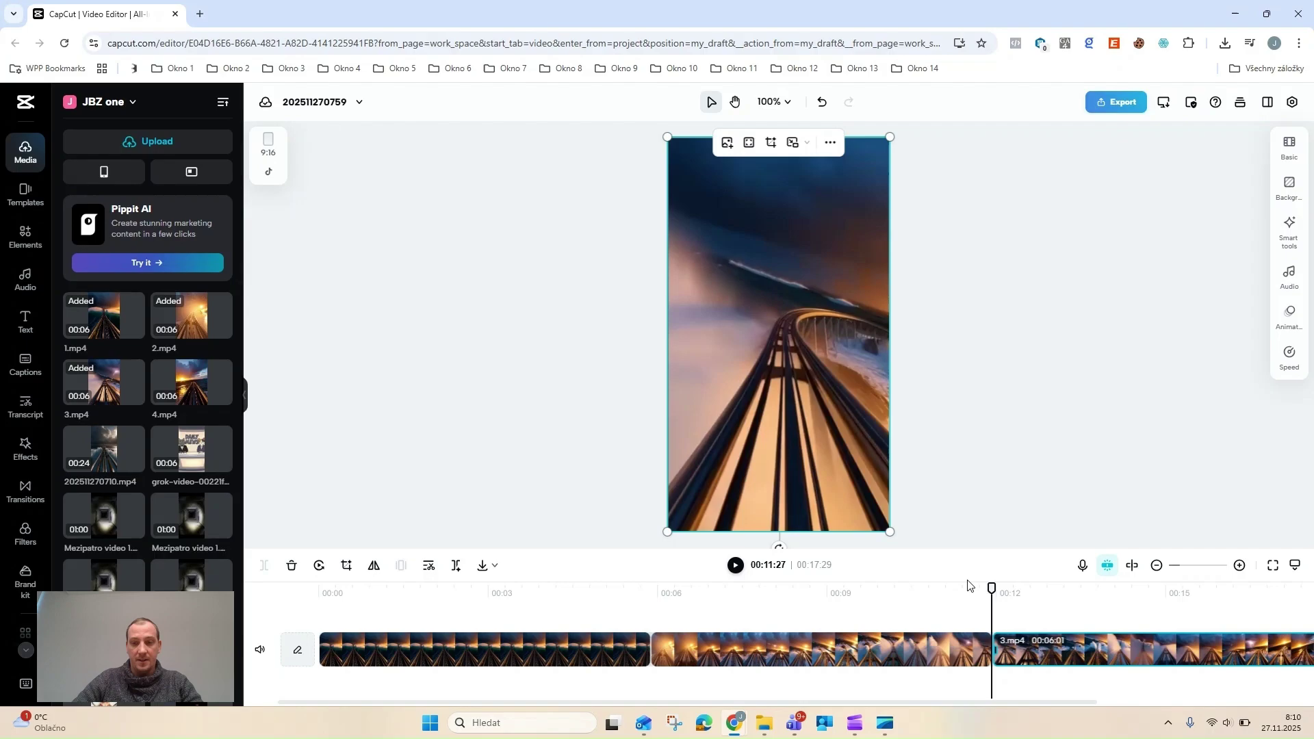
Append 4.mp4 at the end of the third clip on the timeline and crop it to 9:16.
{"action": "left_click_drag", "start_coordinate": [992, 585], "coordinate": [1284, 588]}
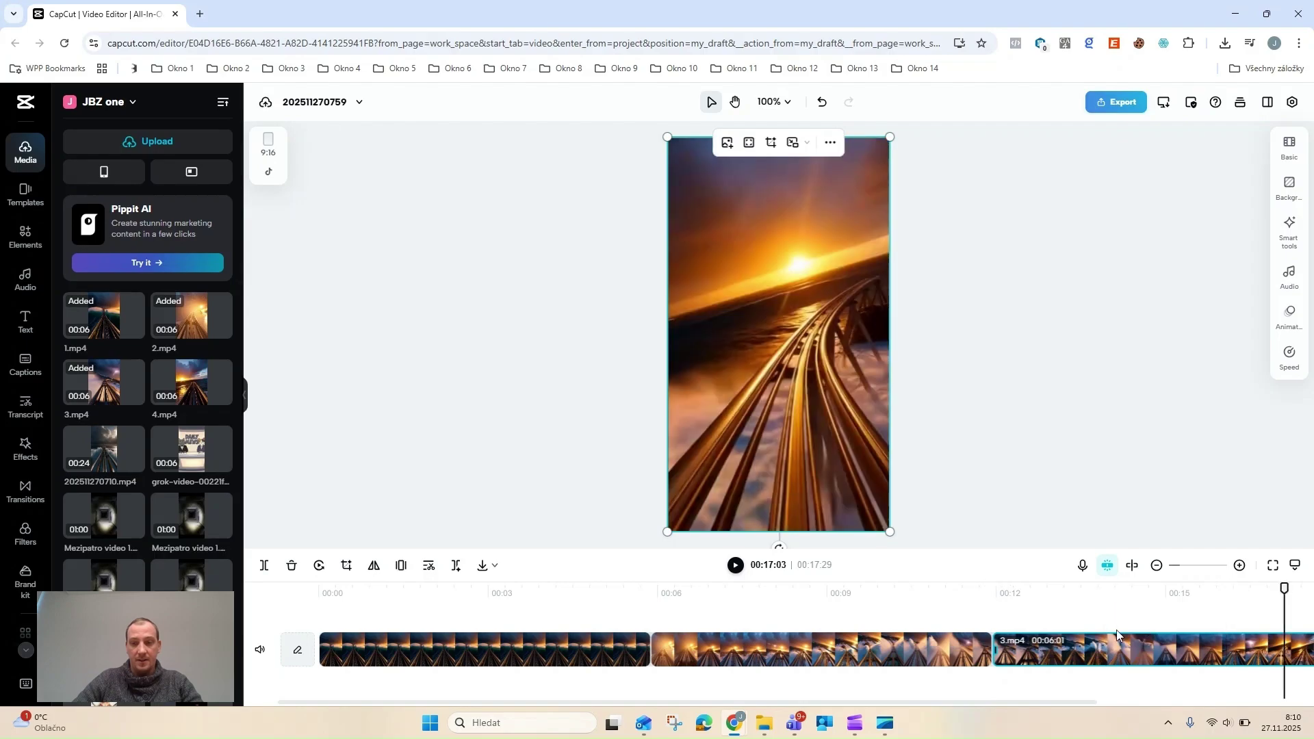
{"action": "scroll", "coordinate": [1116, 619], "scroll_direction": "down", "scroll_amount": 2, "text": "ctrl"}
{"action": "left_click_drag", "start_coordinate": [1116, 589], "coordinate": [1157, 589]}
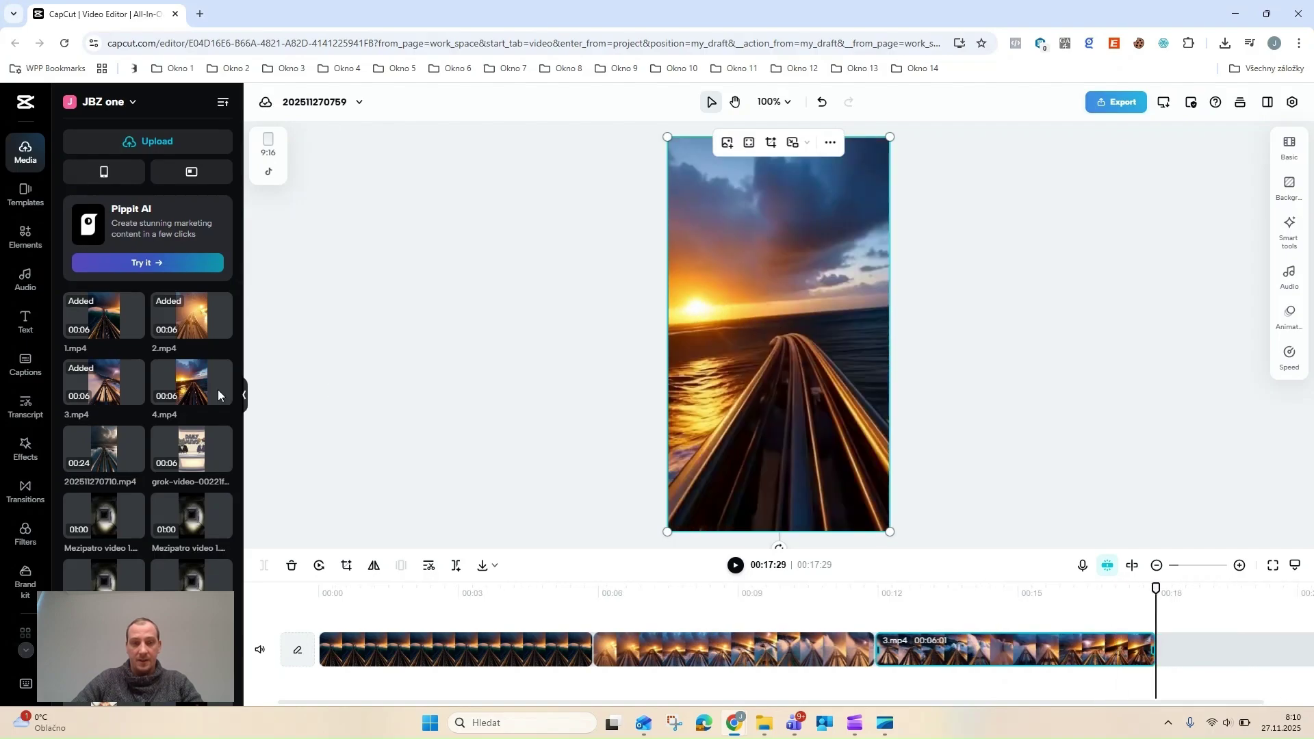
{"action": "left_click", "coordinate": [185, 382]}
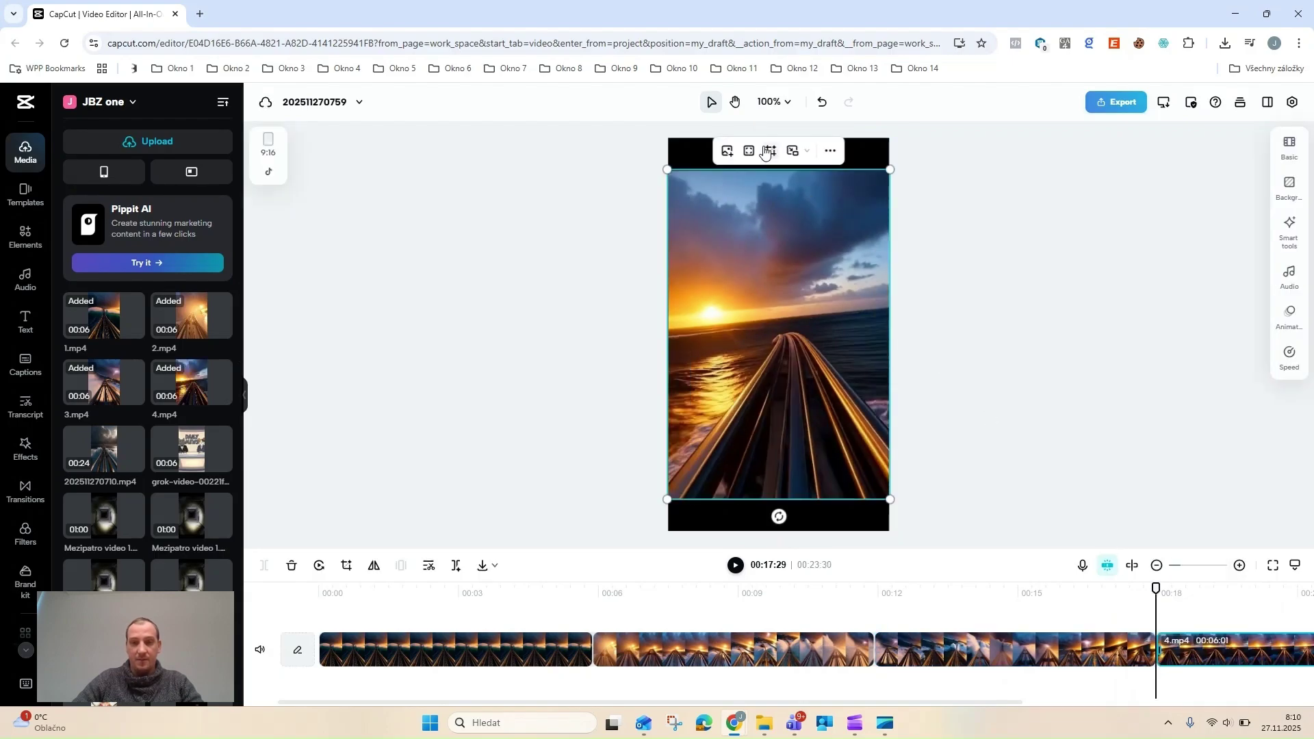
{"action": "left_click", "coordinate": [771, 151]}
{"action": "left_click", "coordinate": [420, 284]}
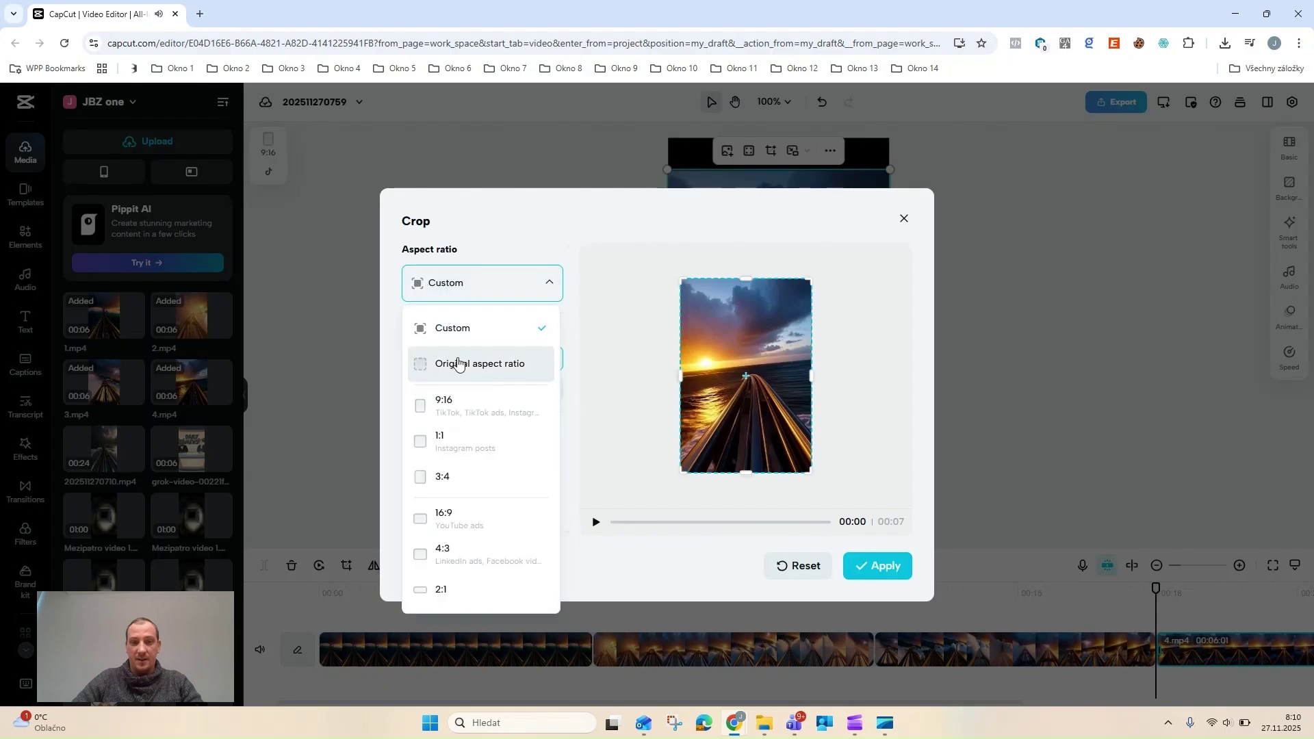
{"action": "left_click", "coordinate": [468, 399]}
{"action": "left_click", "coordinate": [888, 566]}
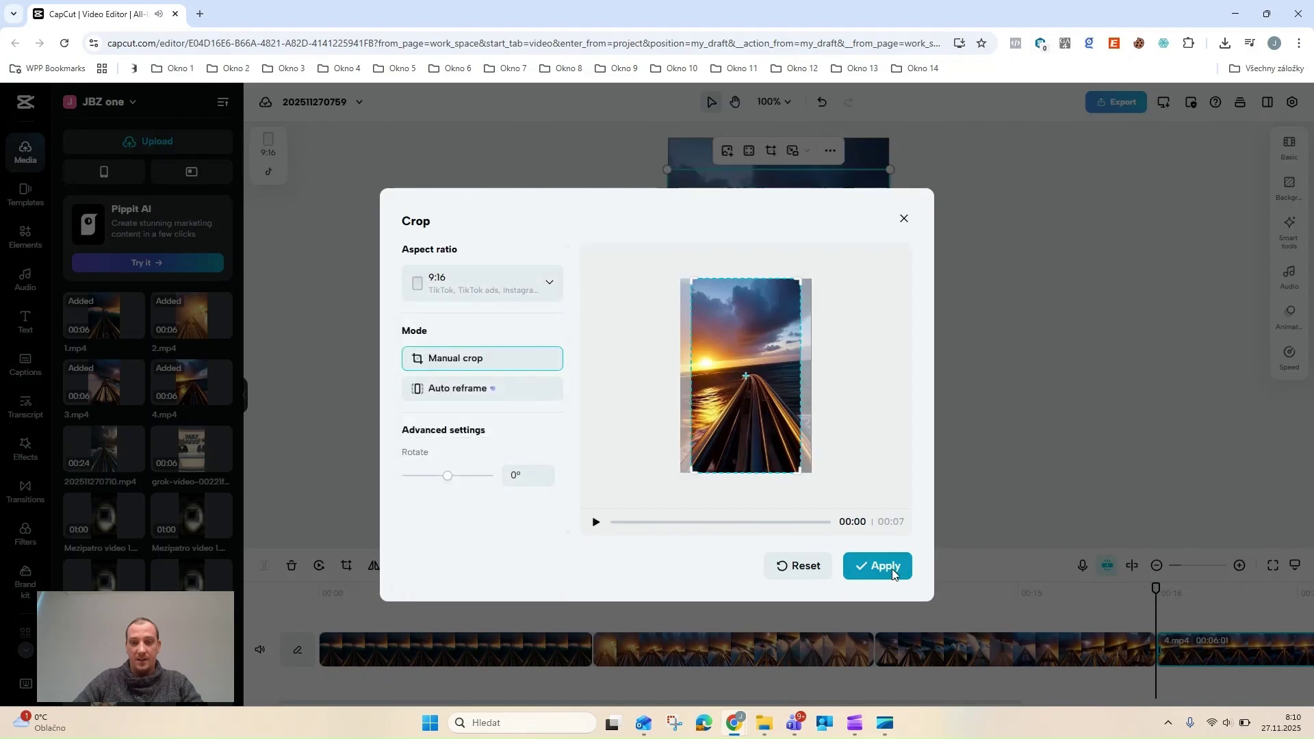
Return the playhead to the start of the timeline and play the joined four-clip video.
{"action": "left_click_drag", "start_coordinate": [1156, 587], "coordinate": [296, 591]}
{"action": "left_click", "coordinate": [736, 568]}
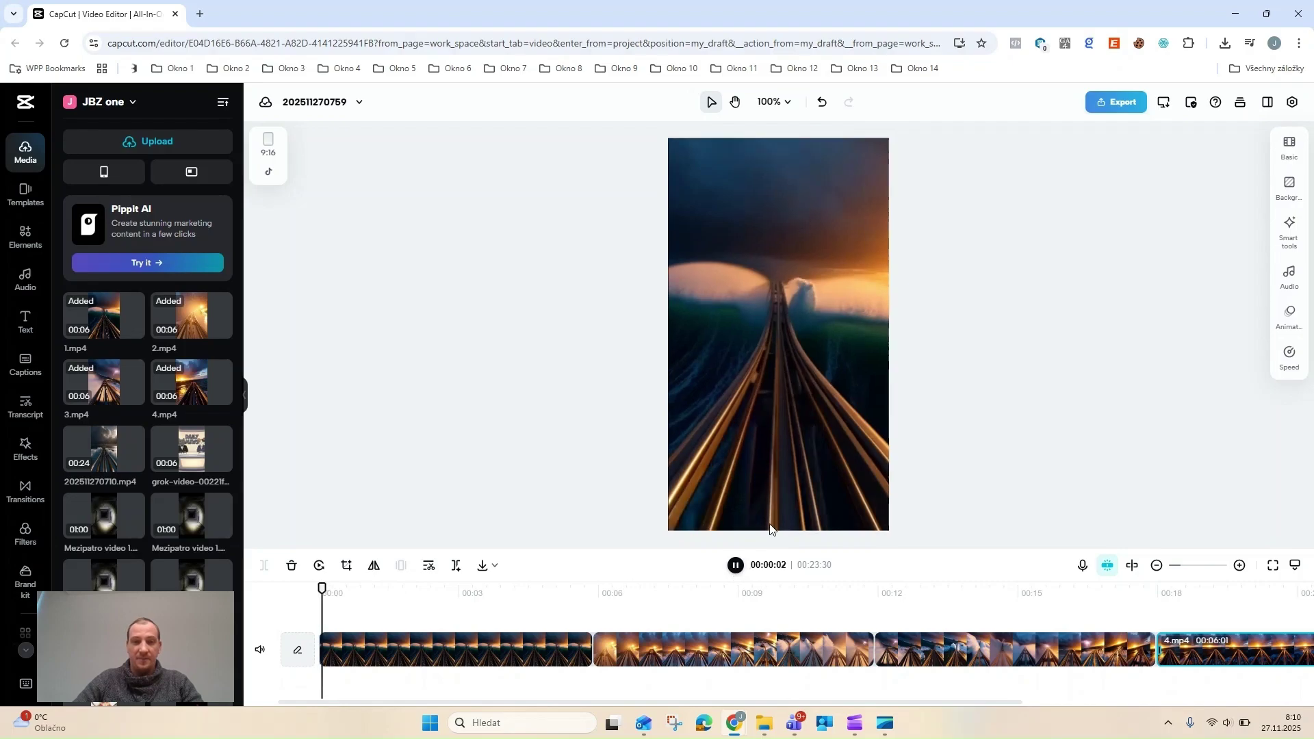